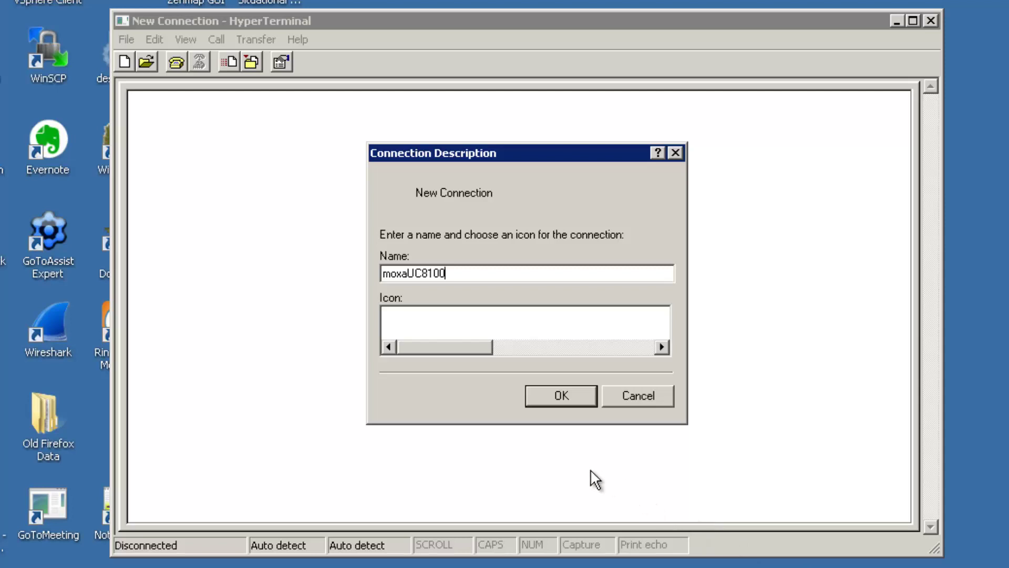
# Connect the moxaUC8100 session on COM56 at 115200 bps with flow control None.
pyautogui.click(553, 395)
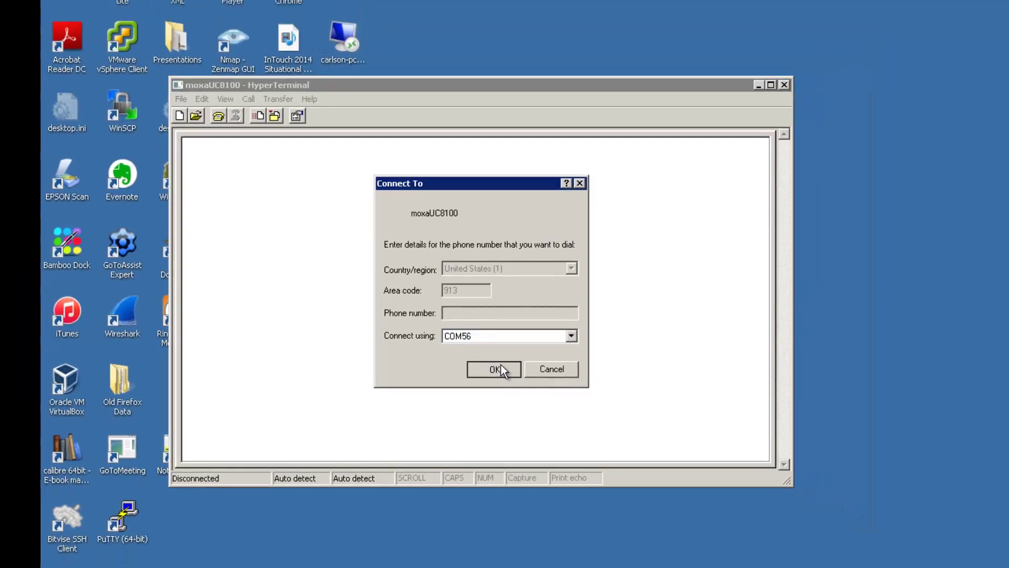
pyautogui.click(497, 369)
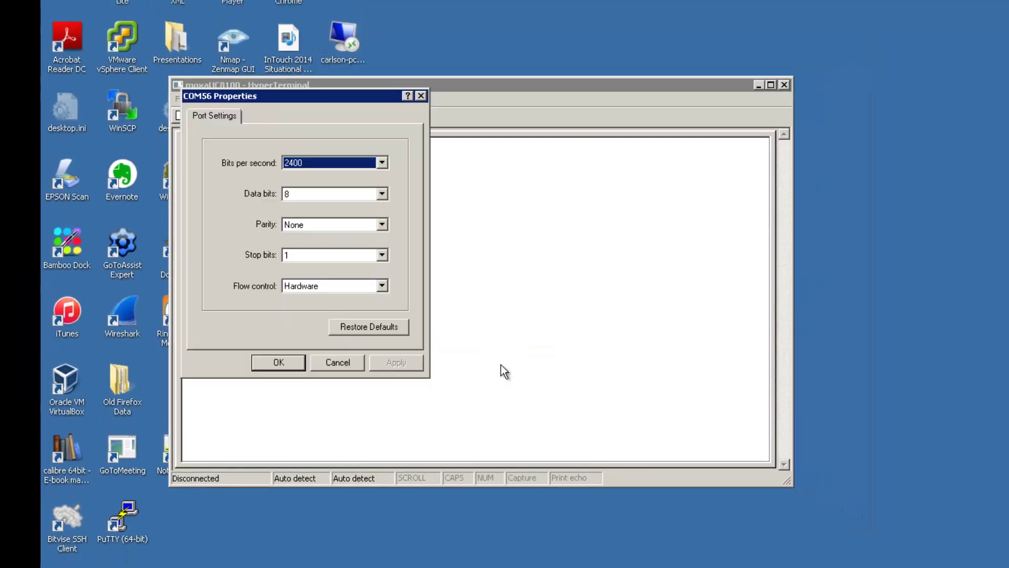
pyautogui.press('Down')
pyautogui.press('Down')
pyautogui.press('Down')
pyautogui.press('Down')
pyautogui.press('Down')
pyautogui.press('Down')
pyautogui.press('Down')
pyautogui.press('Tab')
pyautogui.press('Tab')
pyautogui.press('Tab')
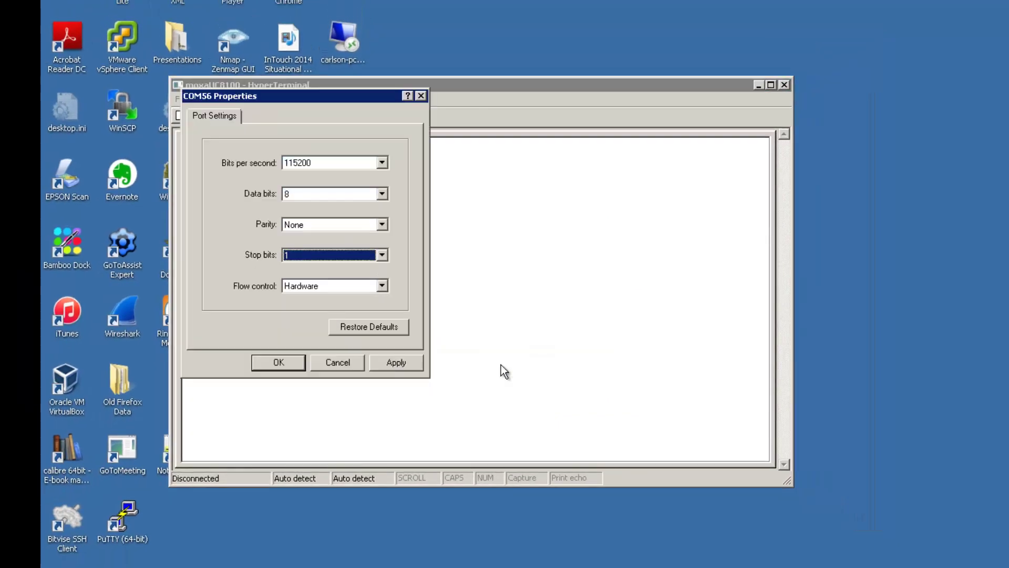
pyautogui.press('Tab')
pyautogui.press('Down')
pyautogui.press('Return')
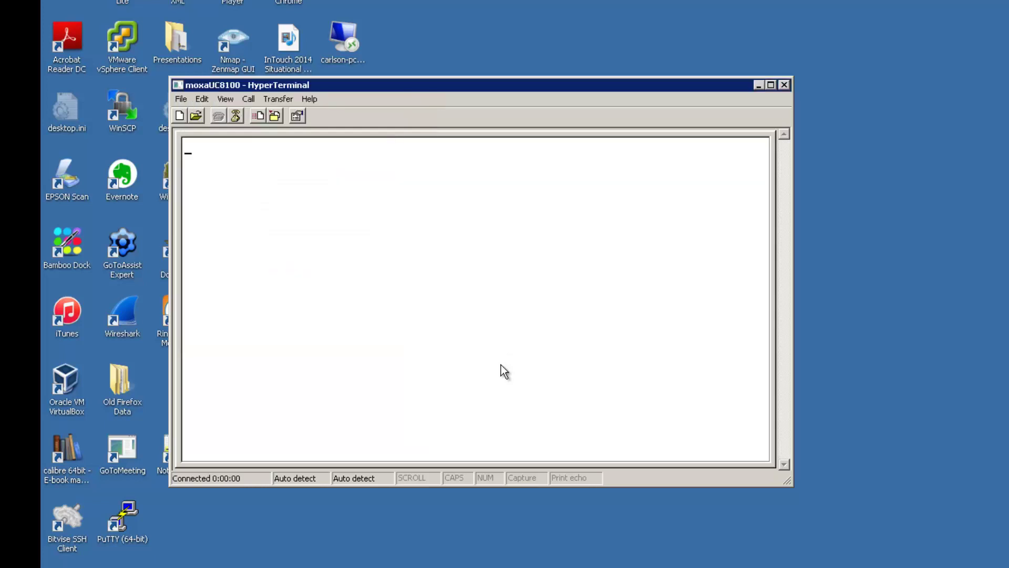
# Log in to the Moxa device's shell with the user name.
pyautogui.press('Return')
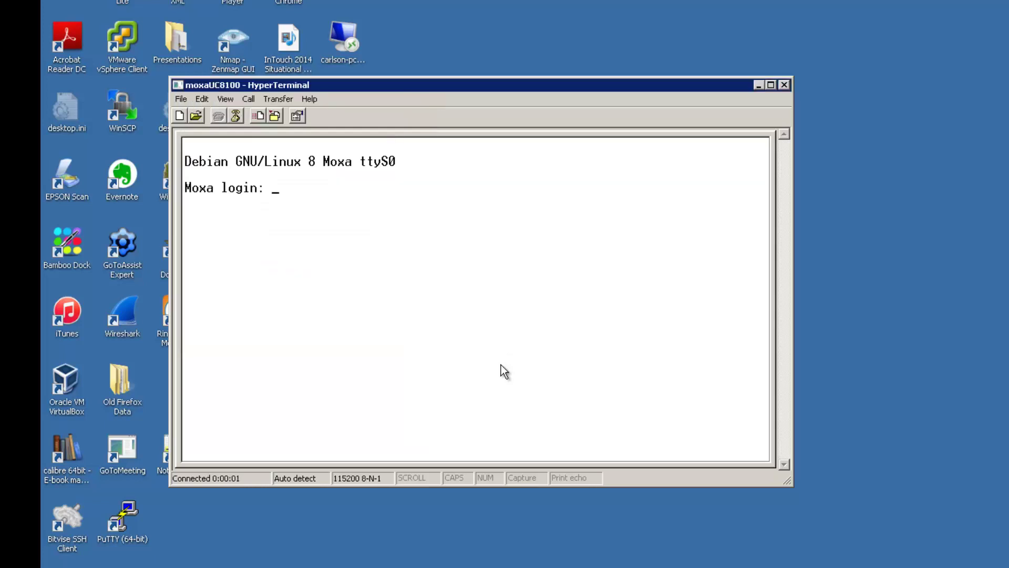
pyautogui.write('moxa')
pyautogui.press('Return')
pyautogui.press('Return')
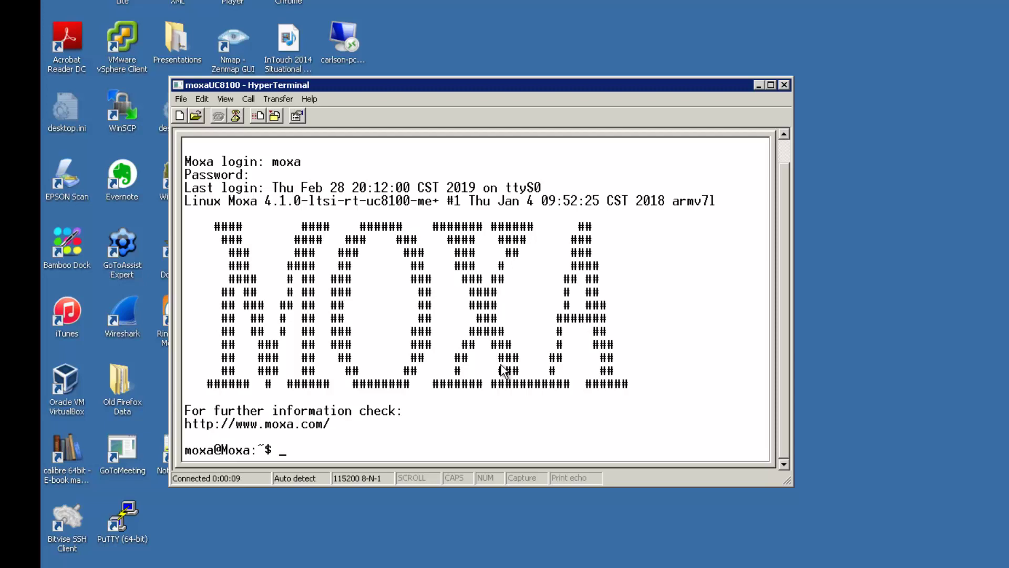
# Become root with sudo su and change into /etc/network.
pyautogui.write('sudo su')
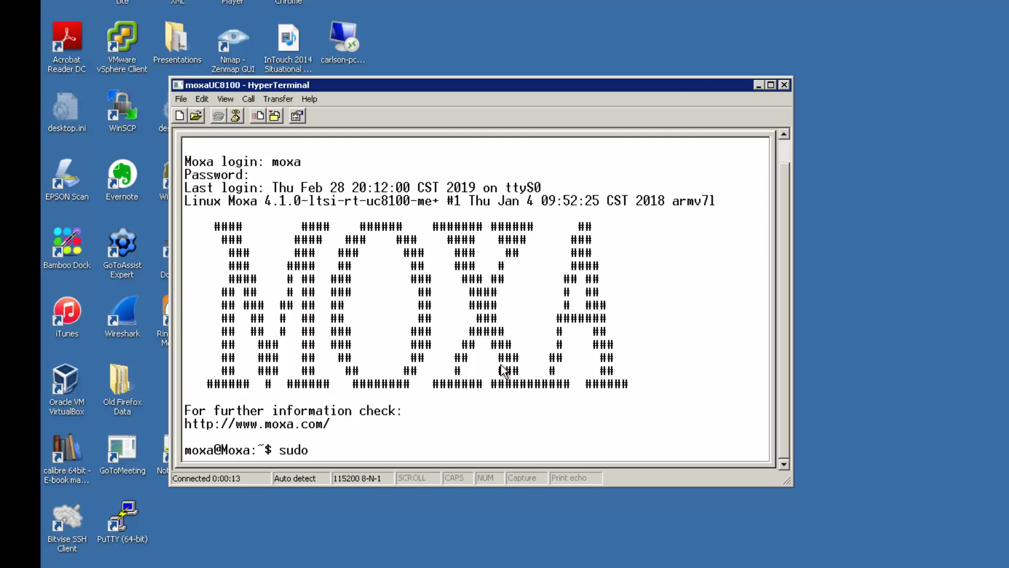
pyautogui.press('Return')
pyautogui.press('Return')
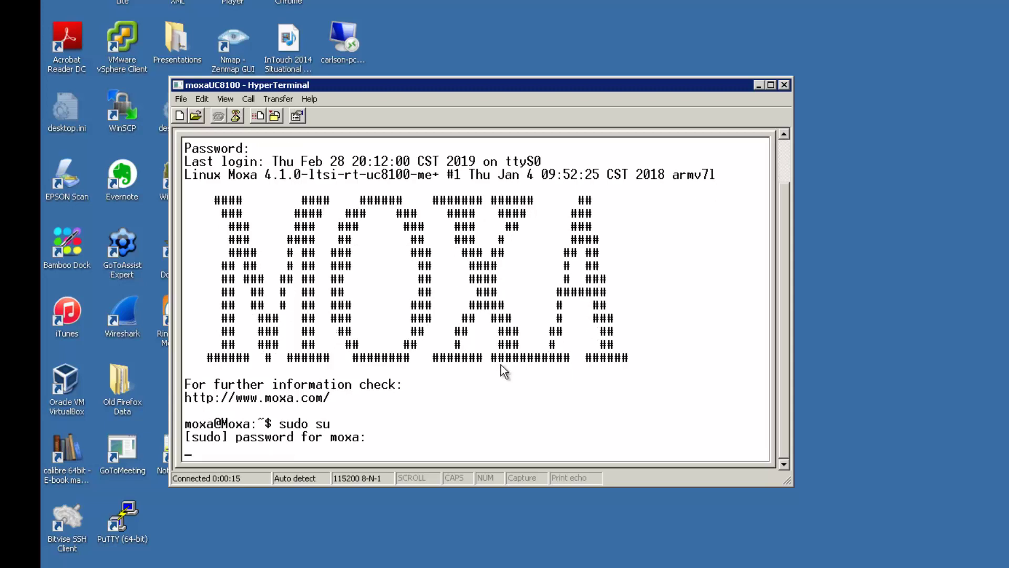
pyautogui.write('cd /etc/network')
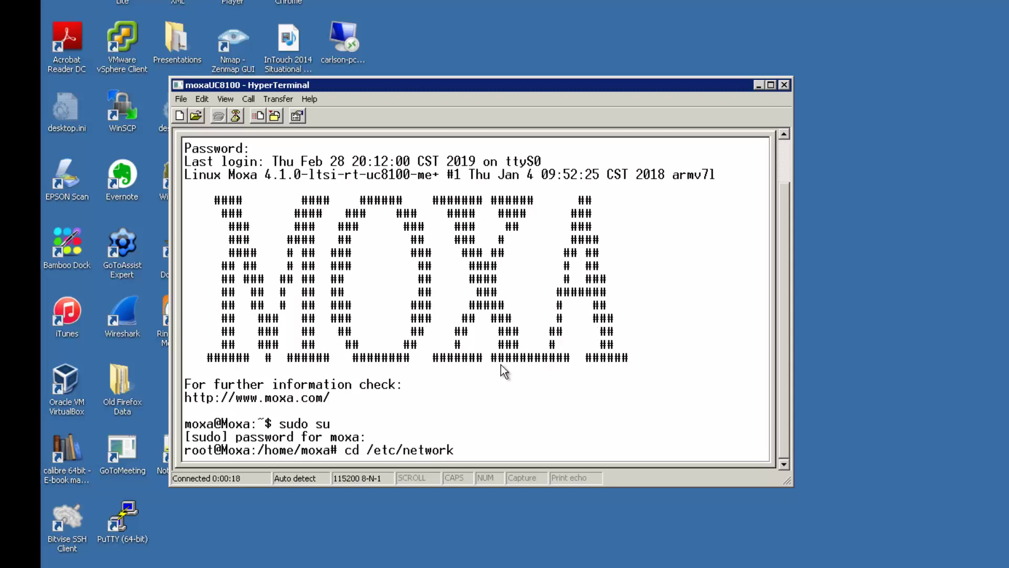
pyautogui.press('Return')
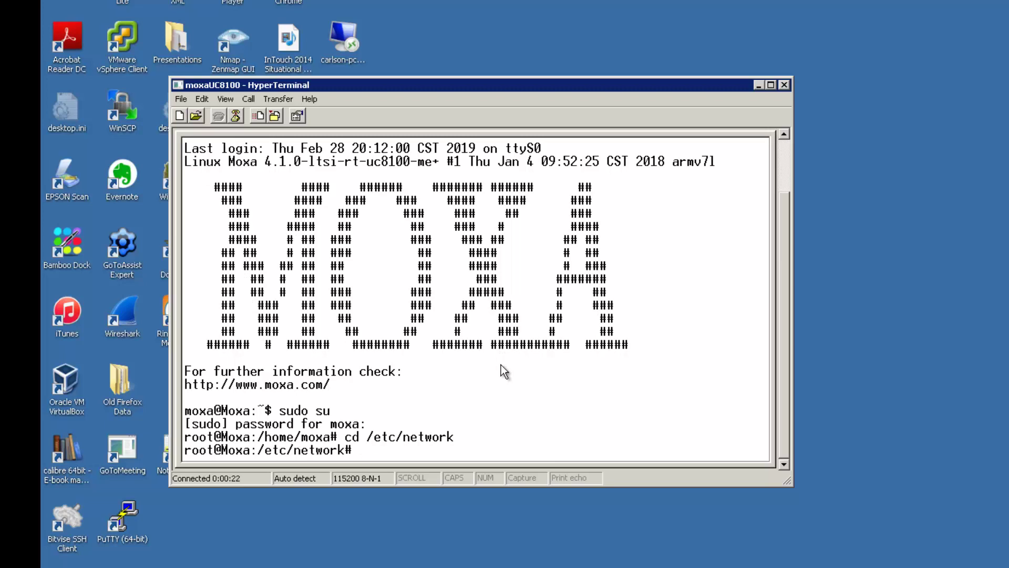
# List interfaces with ip addr show and highlight eth0 192.168.3.127 and eth1 192.168.4.127.
pyautogui.write('ip addr show')
pyautogui.press('Return')
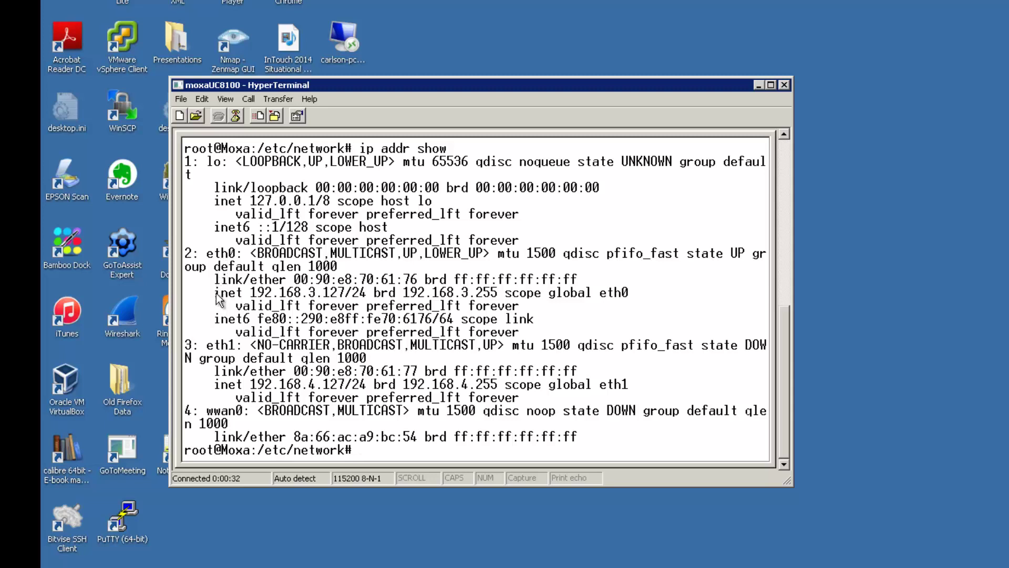
pyautogui.moveTo(216, 295); pyautogui.dragTo(346, 297)
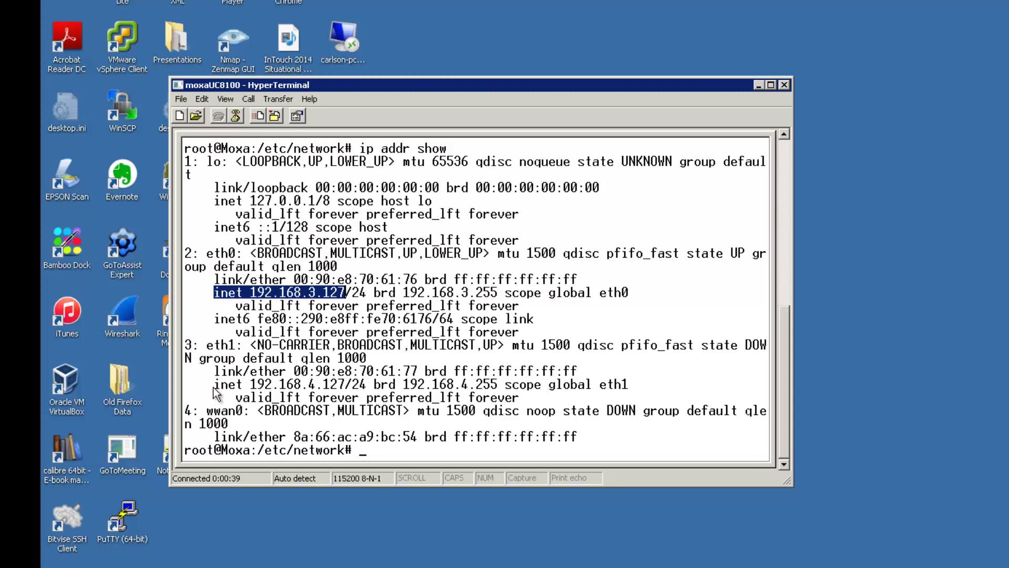
pyautogui.moveTo(215, 385); pyautogui.dragTo(368, 391)
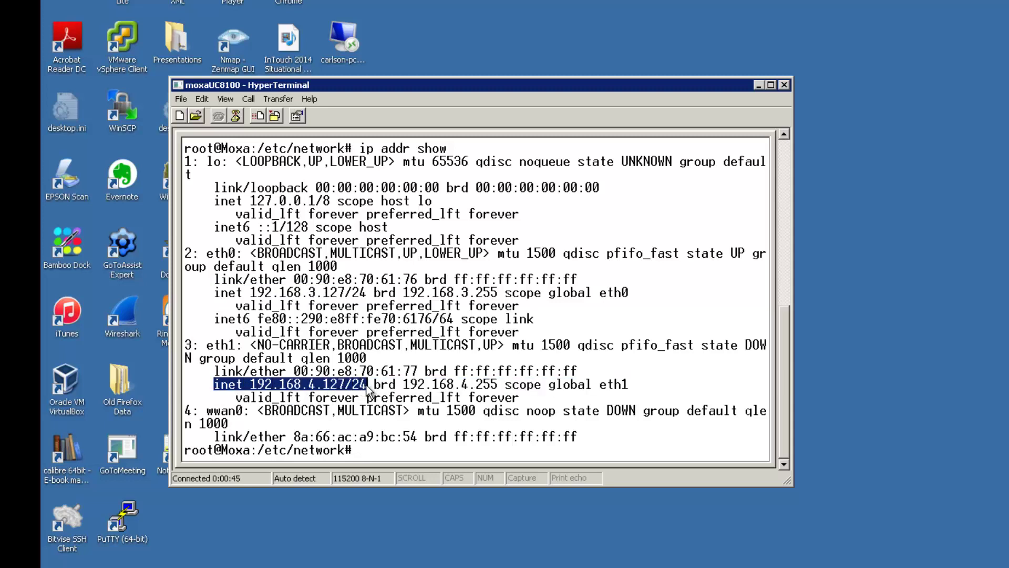
pyautogui.click(375, 452)
# Open the interfaces file in vim and change eth0's address to 10.1.8.100.
pyautogui.write('v')
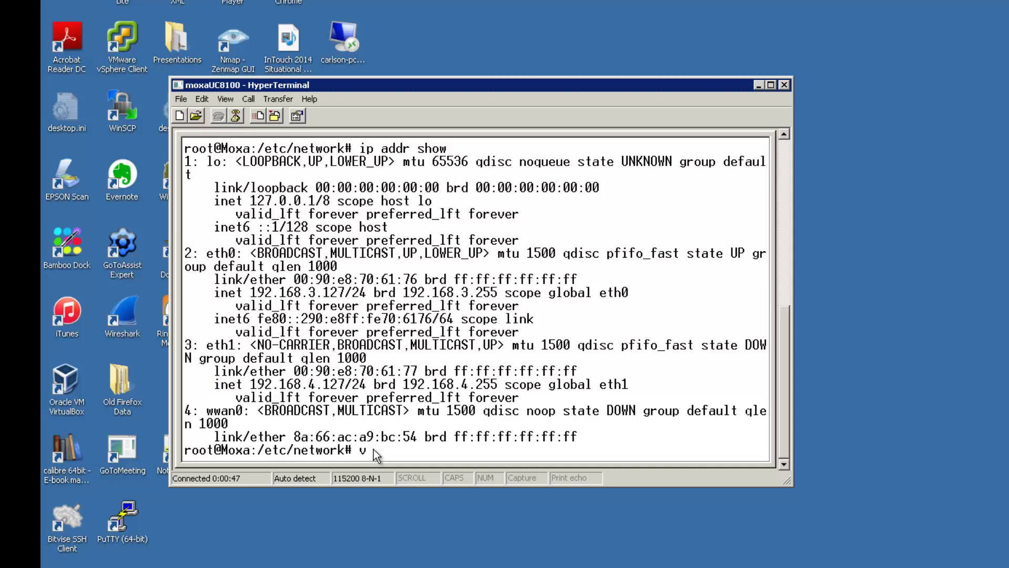
pyautogui.write('im interfaces')
pyautogui.press('Return')
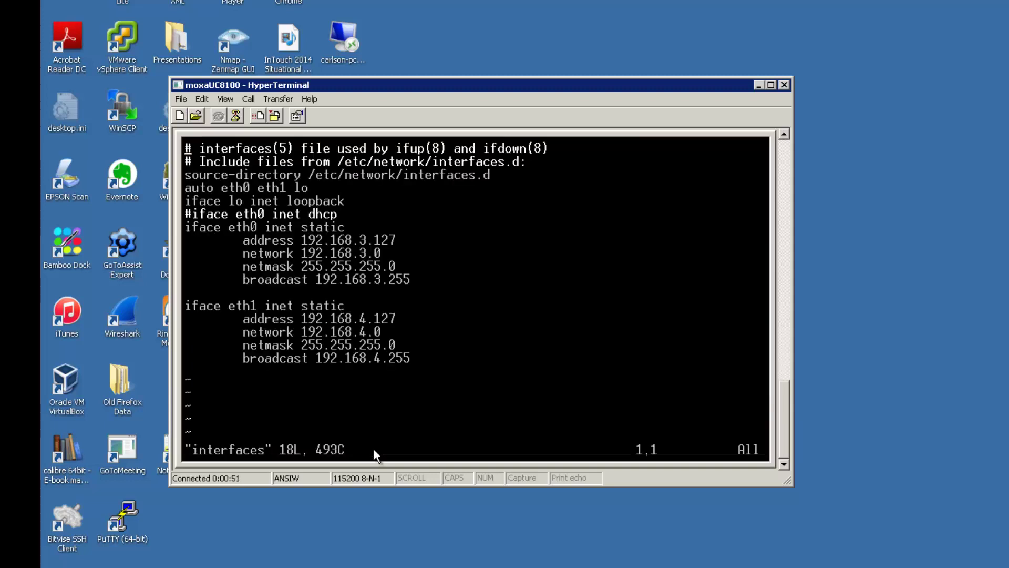
pyautogui.press('Down')
pyautogui.press('Down')
pyautogui.press('Down')
pyautogui.press('Down')
pyautogui.press('Down')
pyautogui.press('Down')
pyautogui.press('Down')
pyautogui.hotkey('shift', 'a')
pyautogui.press('BackSpace')
pyautogui.press('BackSpace')
pyautogui.press('BackSpace')
pyautogui.press('BackSpace')
pyautogui.press('BackSpace')
pyautogui.press('BackSpace')
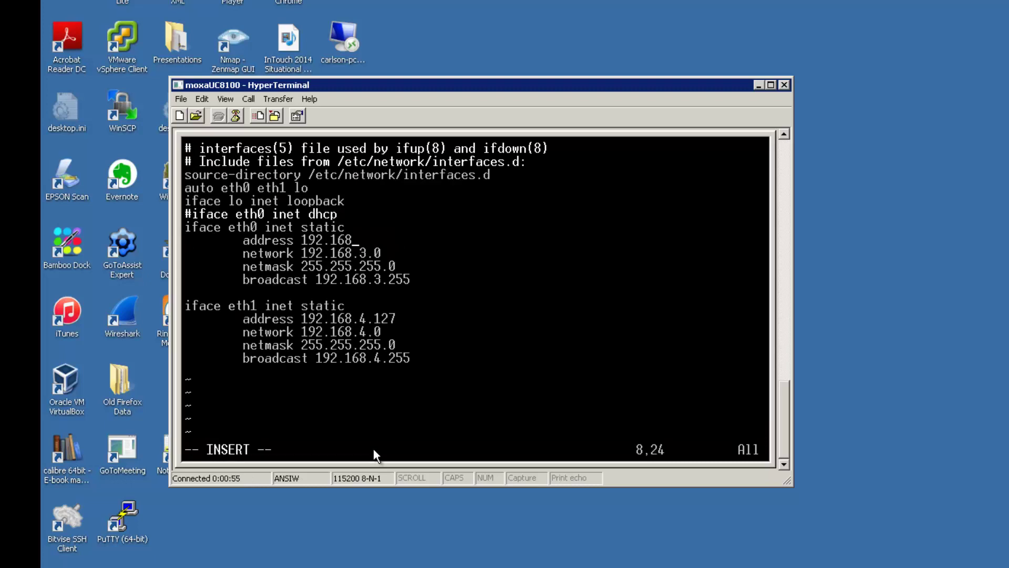
pyautogui.press('BackSpace')
pyautogui.press('BackSpace')
pyautogui.press('BackSpace')
pyautogui.press('BackSpace')
pyautogui.press('BackSpace')
pyautogui.press('BackSpace')
pyautogui.press('BackSpace')
pyautogui.write('10.1.8.100')
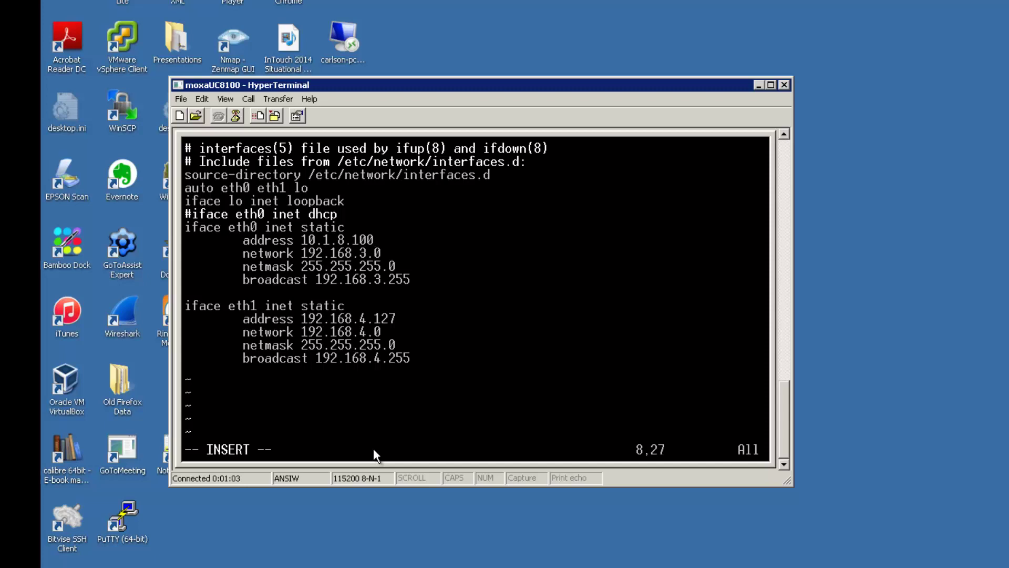
# Save the interfaces file with :wq and move up to /etc.
pyautogui.press('Escape')
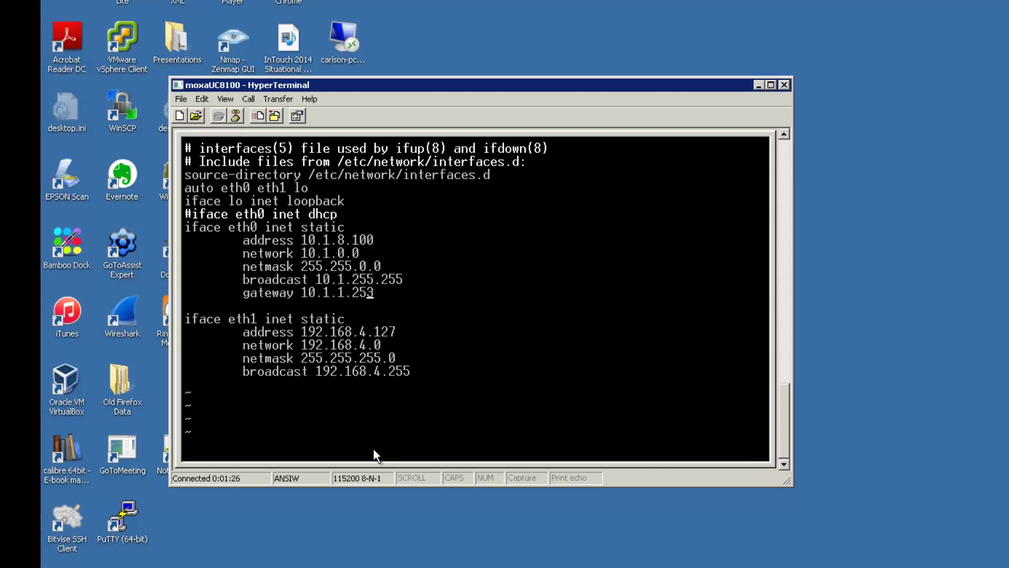
pyautogui.write(':wq')
pyautogui.press('Return')
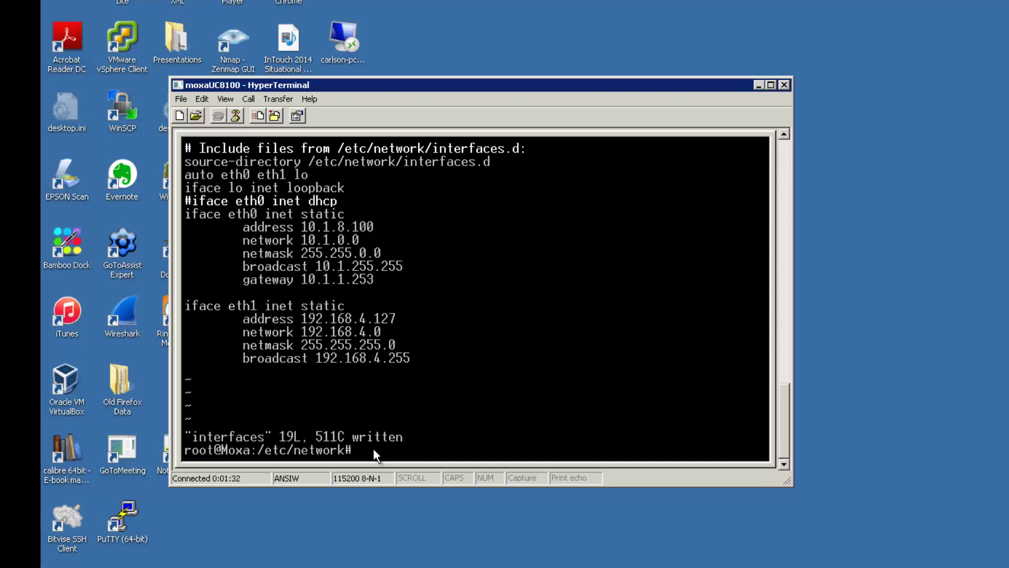
pyautogui.write('cd ..')
pyautogui.press('Return')
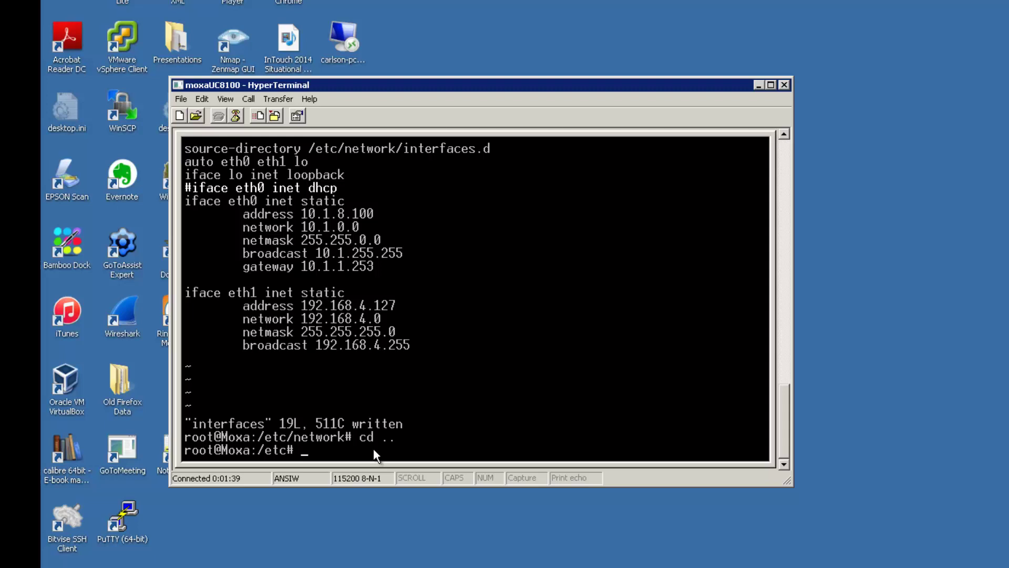
# Replace the hostname file's line with uc3300 in vim and save it.
pyautogui.write('vim hostname')
pyautogui.press('Return')
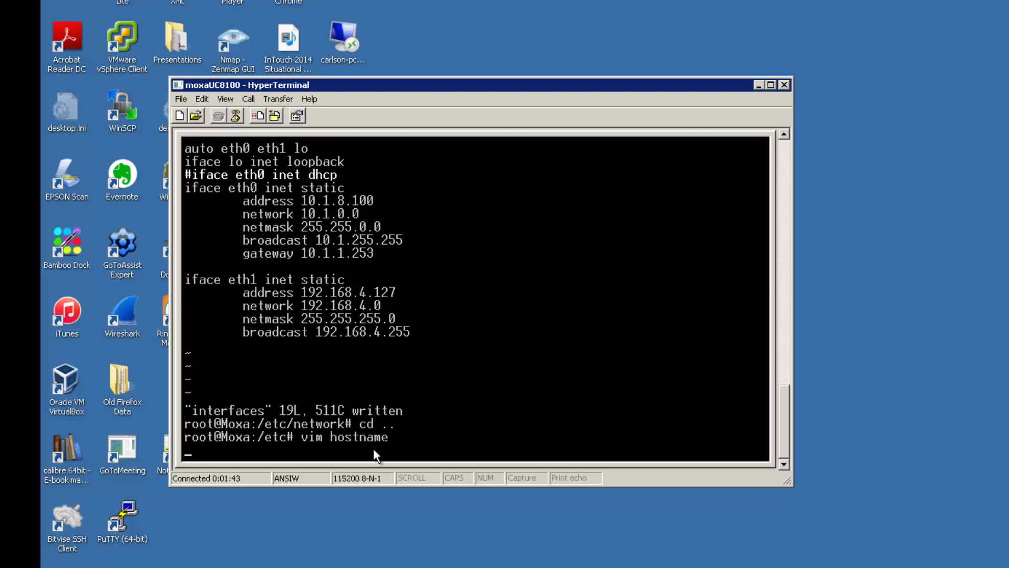
pyautogui.write('S')
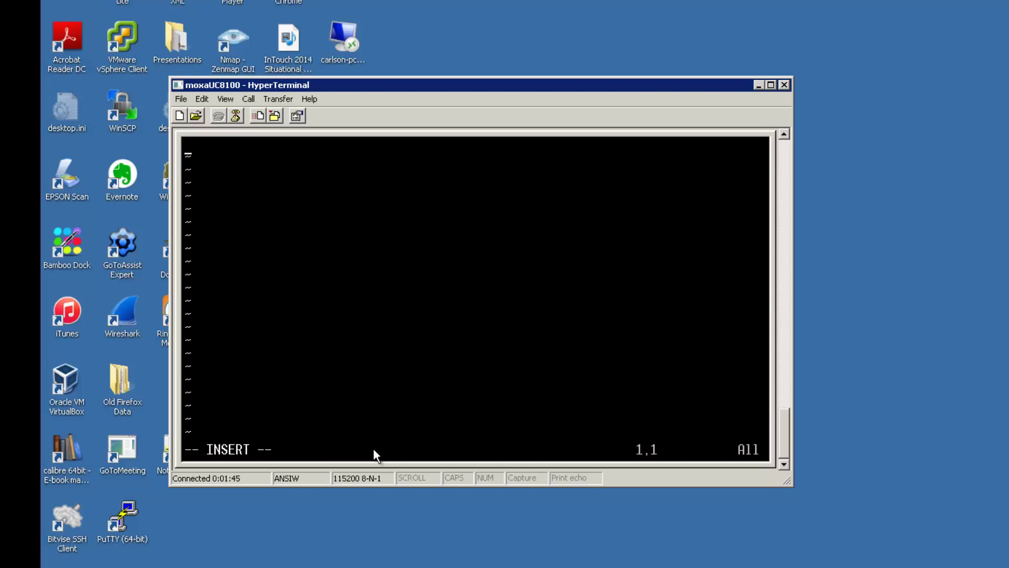
pyautogui.write('uc3300')
pyautogui.press('Escape')
pyautogui.write(':wq')
pyautogui.press('Return')
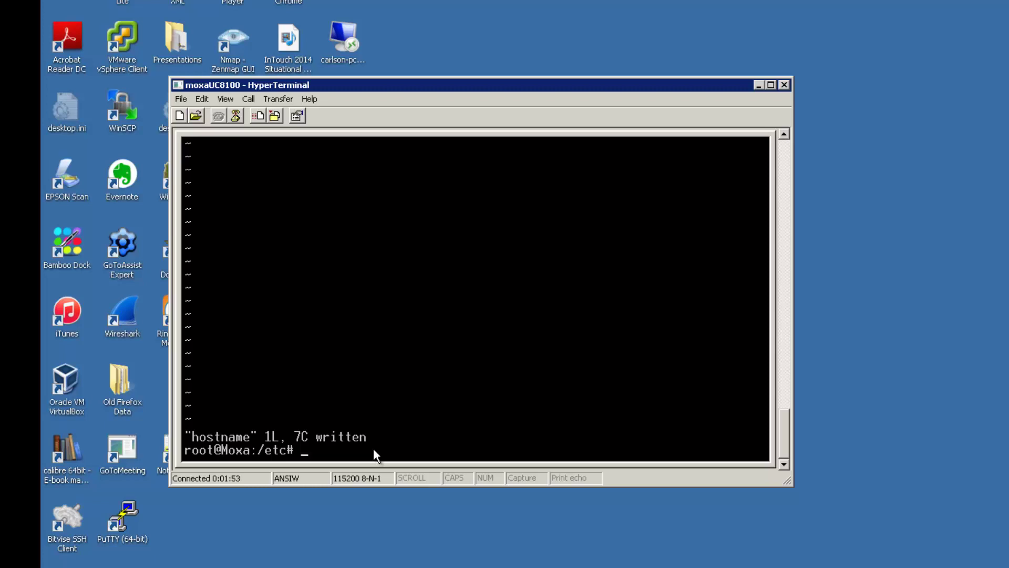
# Review resolv.conf's nameservers 8.8.4.4, 8.8.8.8 and 10.128.8.5, then quit unchanged.
pyautogui.write('vim resolv.conf')
pyautogui.press('Return')
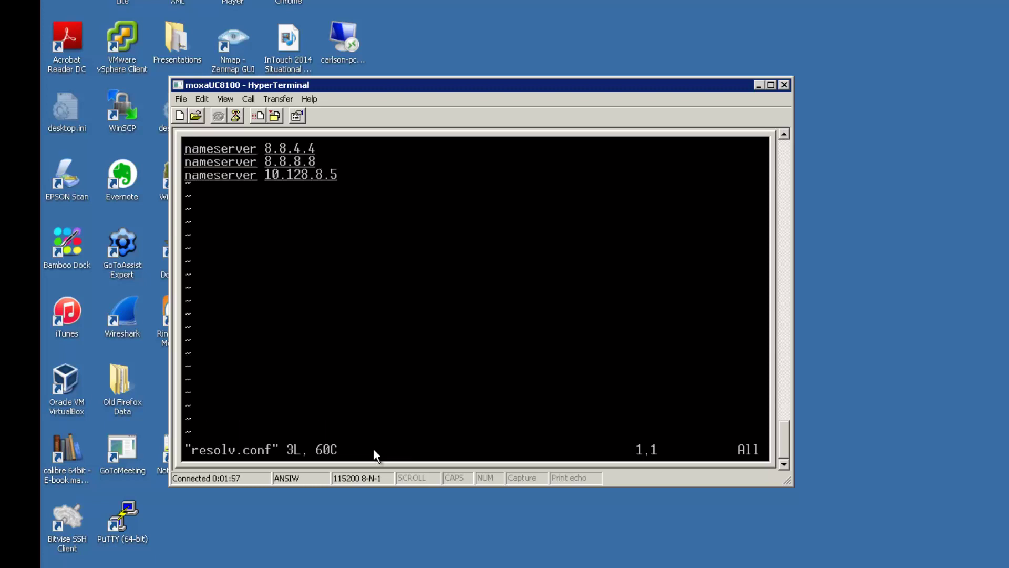
pyautogui.write(':q')
pyautogui.press('Return')
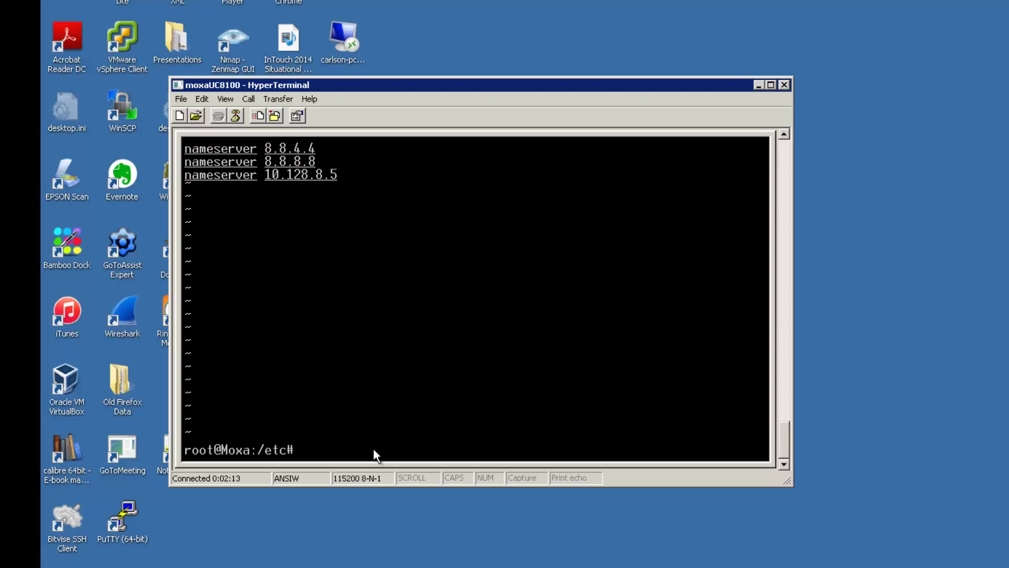
# Set the timezone to America/Chicago with timedatectl, then reboot with shutdown -r now.
pyautogui.write('timedatectl set-timezone "A')
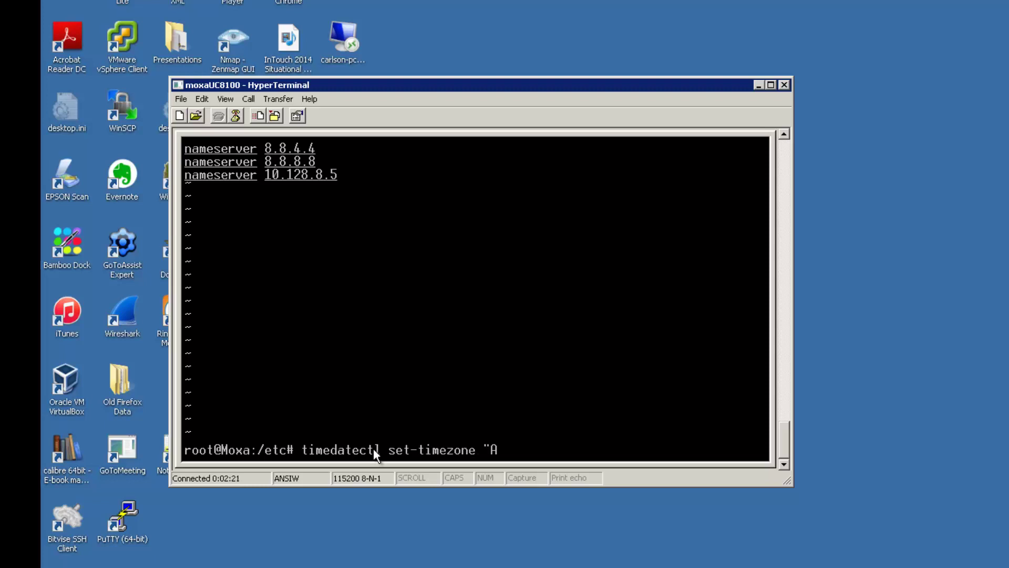
pyautogui.write('merica/Chicago"')
pyautogui.press('Return')
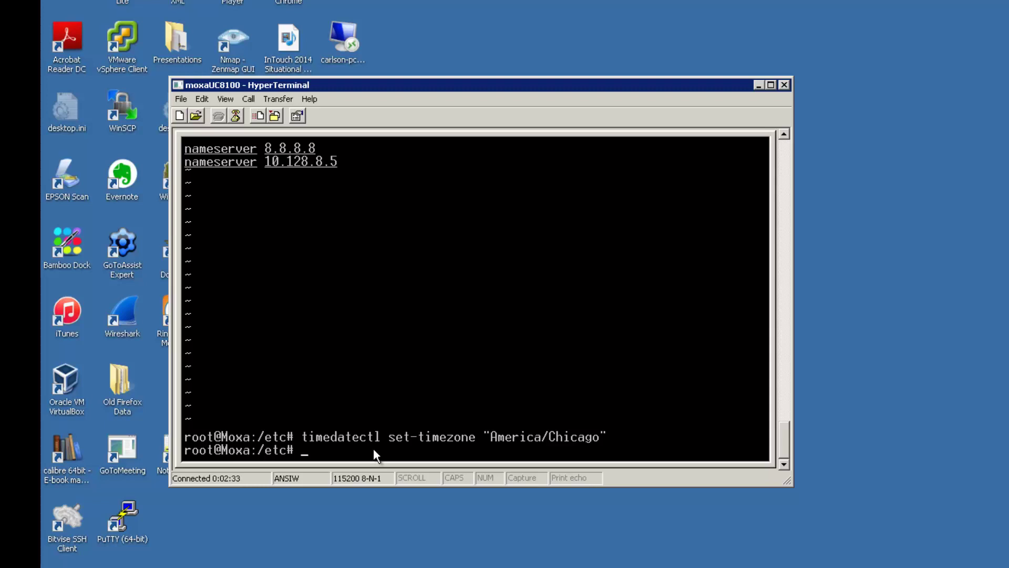
pyautogui.write('shutdown -r now')
pyautogui.press('Return')
# Log back in to the rebooted uc3300 with the user name and password.
pyautogui.write('moxa')
pyautogui.press('Return')
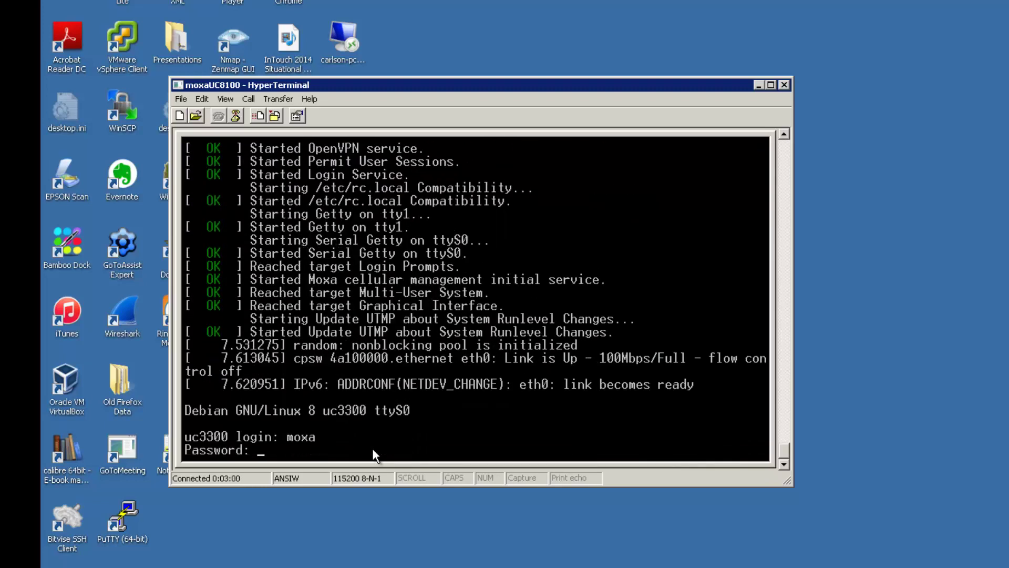
pyautogui.write('moxa')
pyautogui.press('Return')
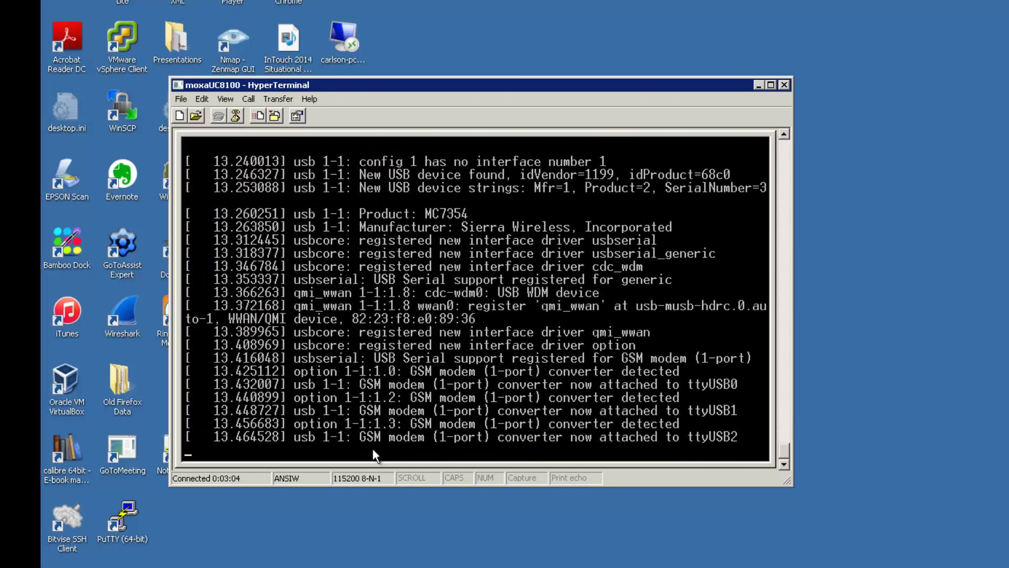
pyautogui.press('Return')
pyautogui.press('Return')
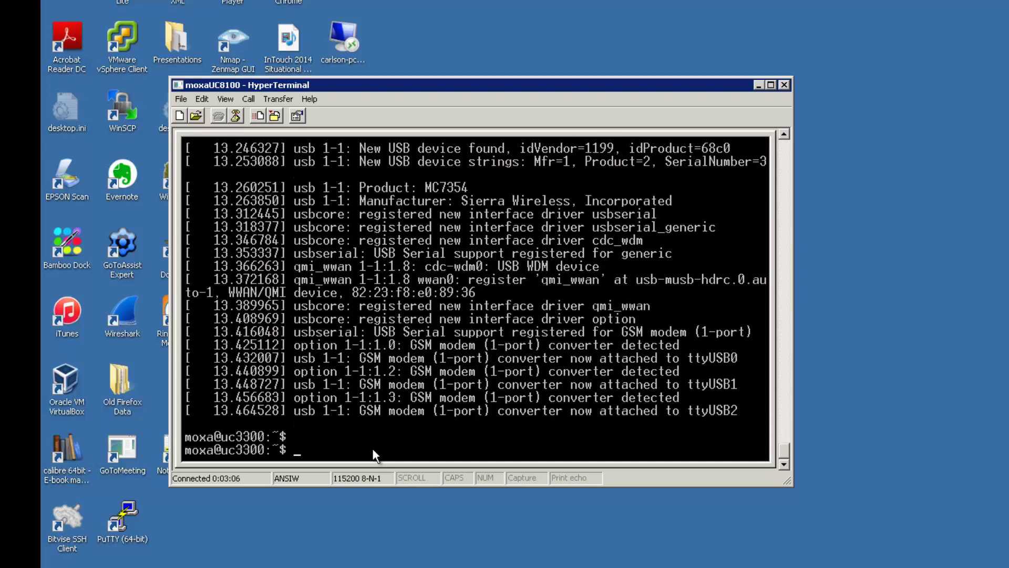
# Ping the 10.1.1.253 gateway with sudo, entering the password, then stop it.
pyautogui.write('ping 10.1.1.253')
pyautogui.press('Return')
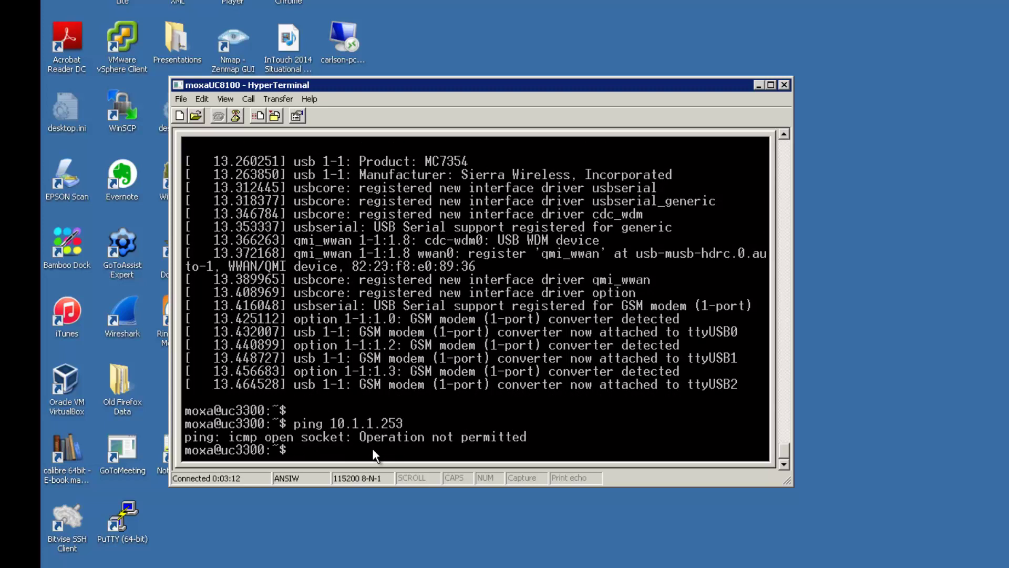
pyautogui.write('suod')
pyautogui.press('BackSpace')
pyautogui.press('BackSpace')
pyautogui.press('BackSpace')
pyautogui.write('do ping 10.1.1.253')
pyautogui.press('Return')
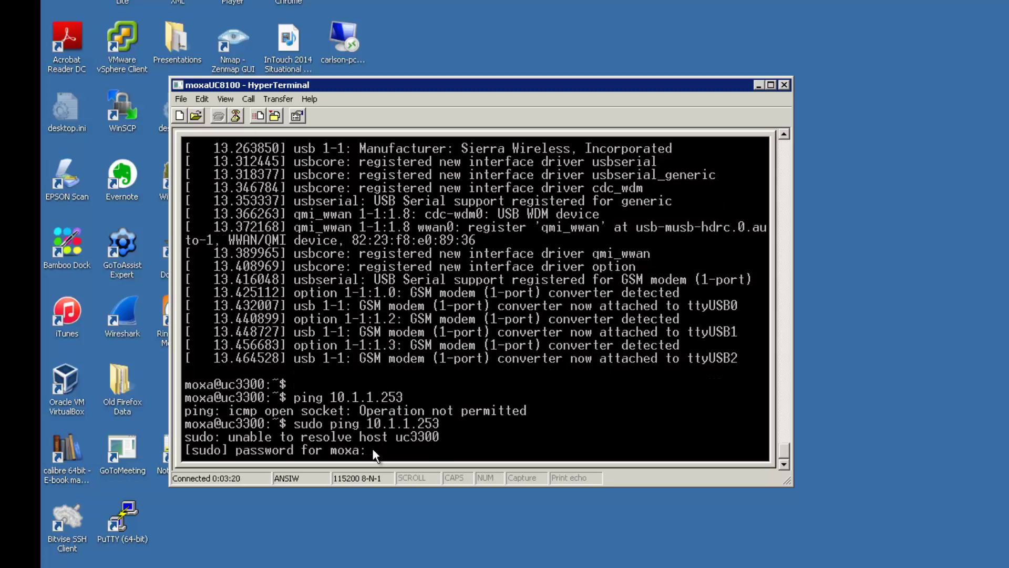
pyautogui.press('Return')
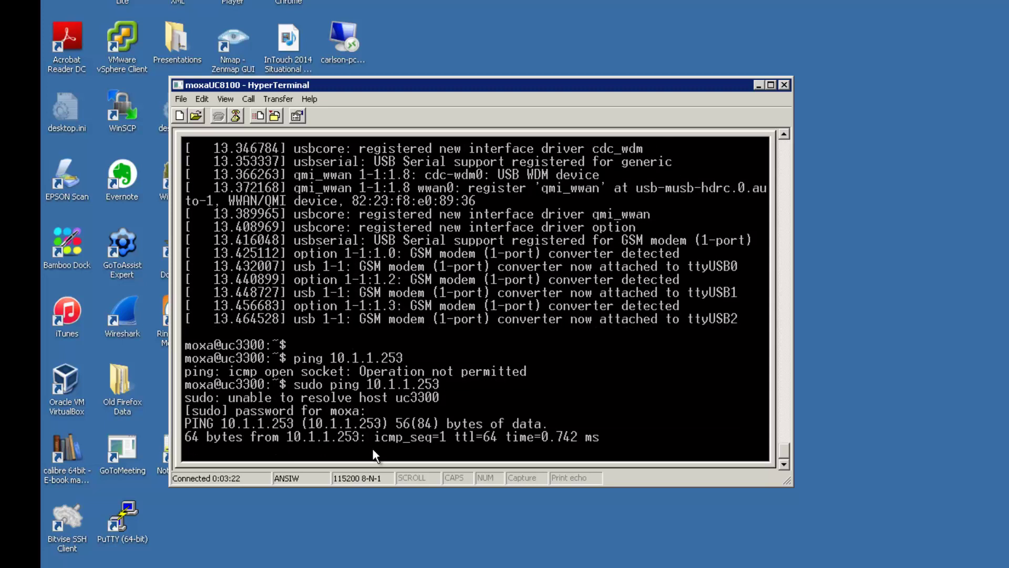
pyautogui.hotkey('ctrl', 'c')
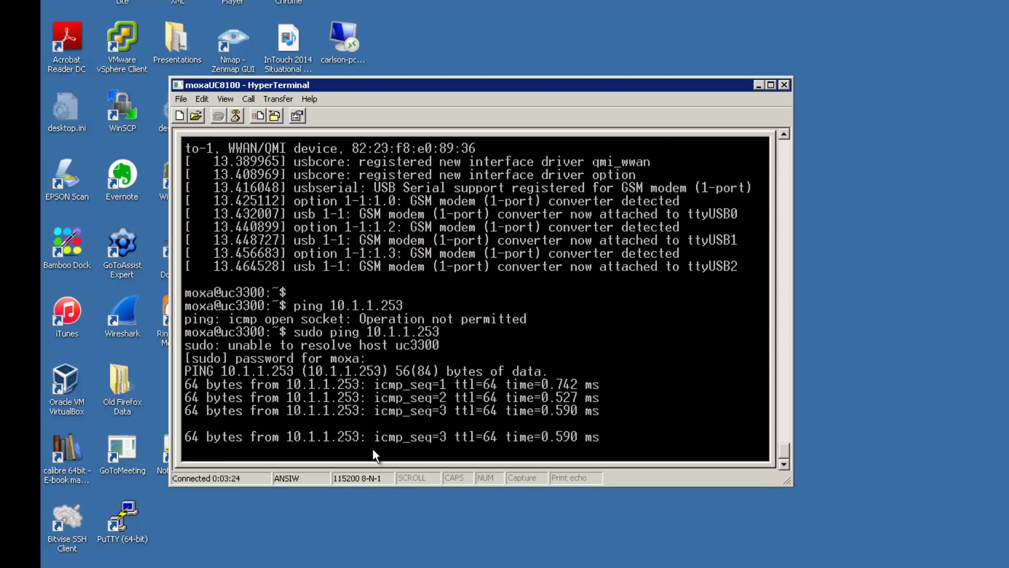
pyautogui.write('sudo ping ')
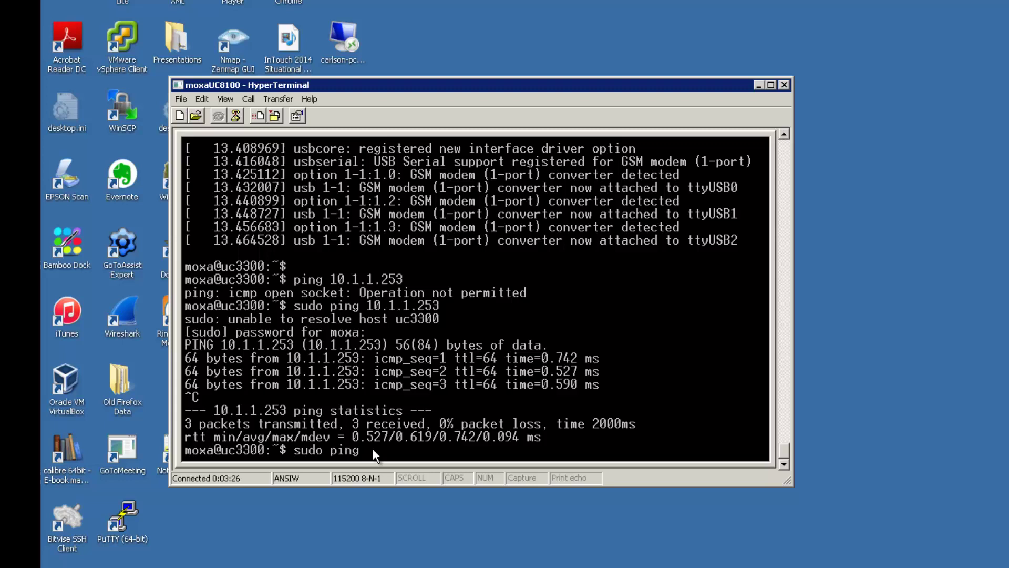
pyautogui.write('www.google.com')
pyautogui.press('Return')
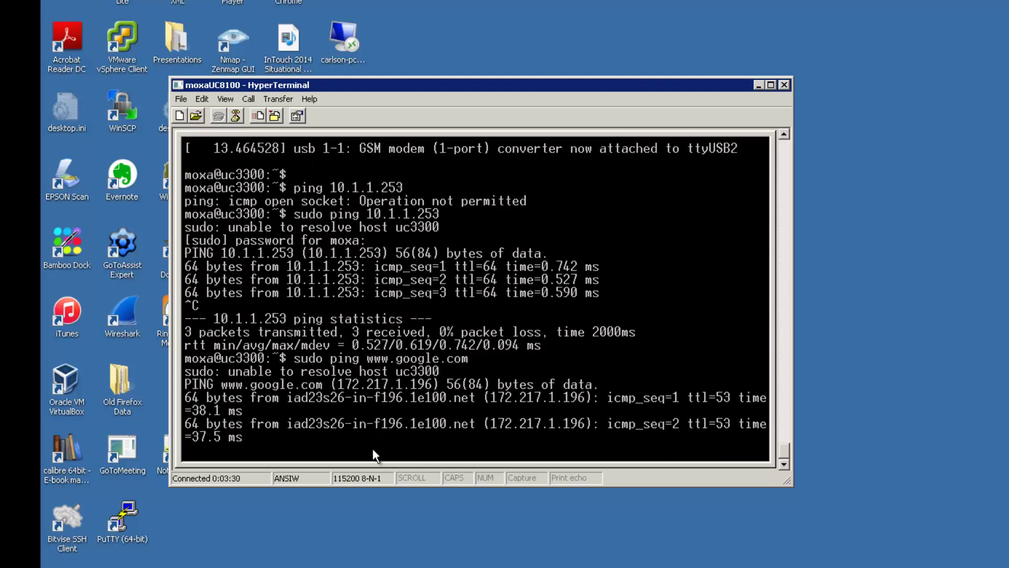
pyautogui.hotkey('ctrl', 'c')
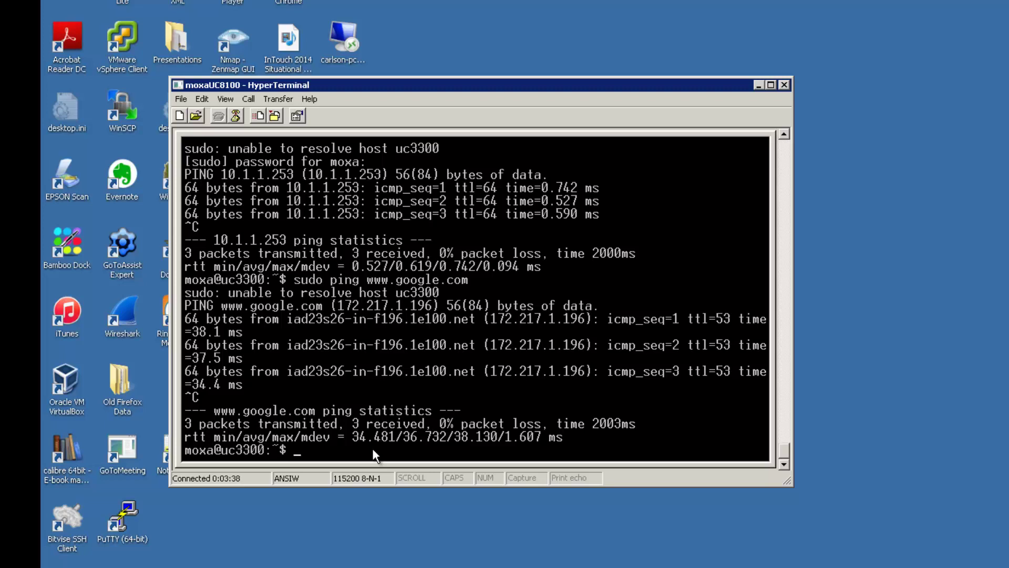
# Open a root shell with sudo su, retrying after a typo.
pyautogui.write('sudo suo')
pyautogui.press('Return')
pyautogui.write('su')
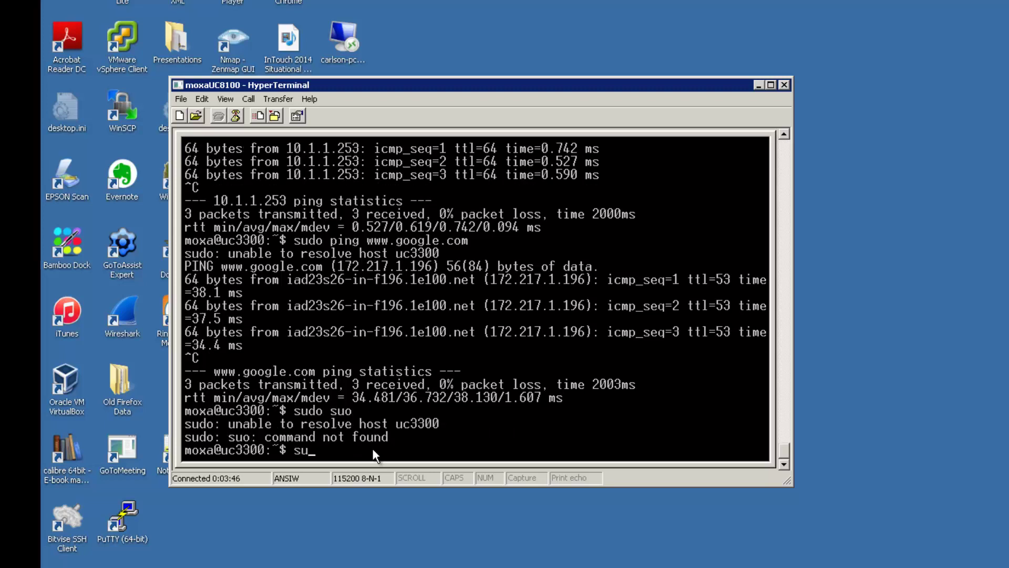
pyautogui.write('do su')
pyautogui.press('Return')
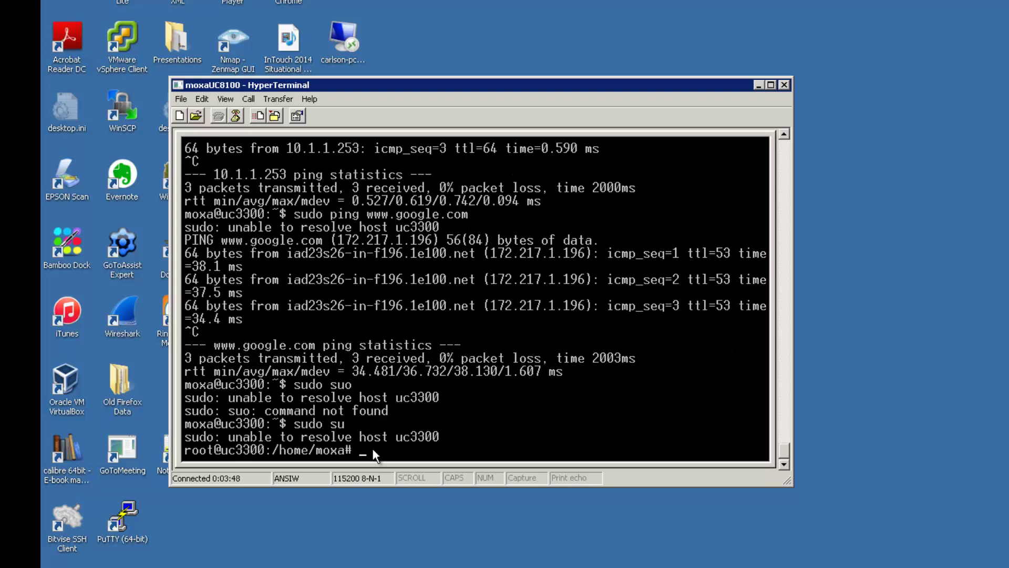
# Enable and start apache2, then confirm its status shows active (running).
pyautogui.write('systemctl enable apache2')
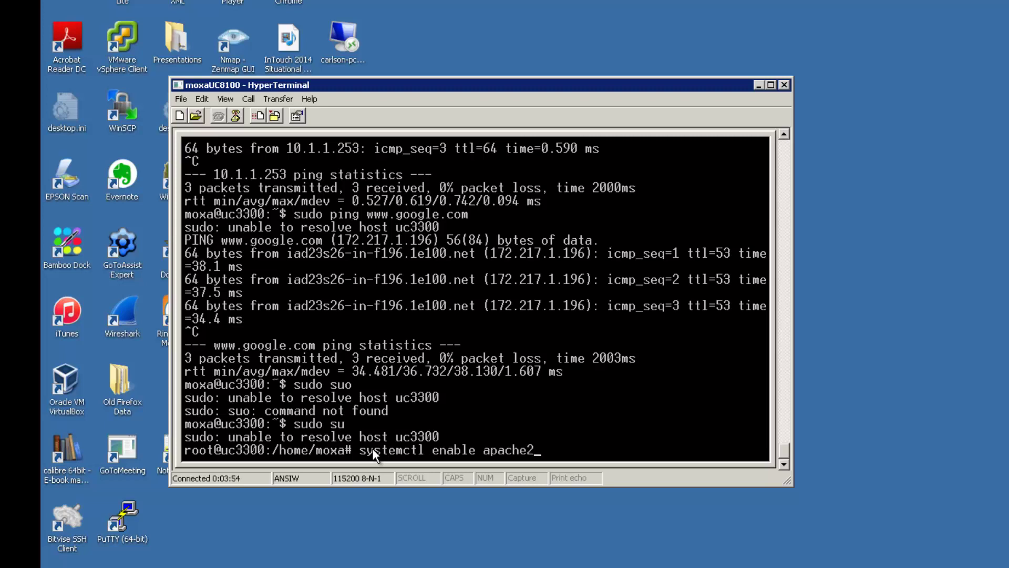
pyautogui.press('Return')
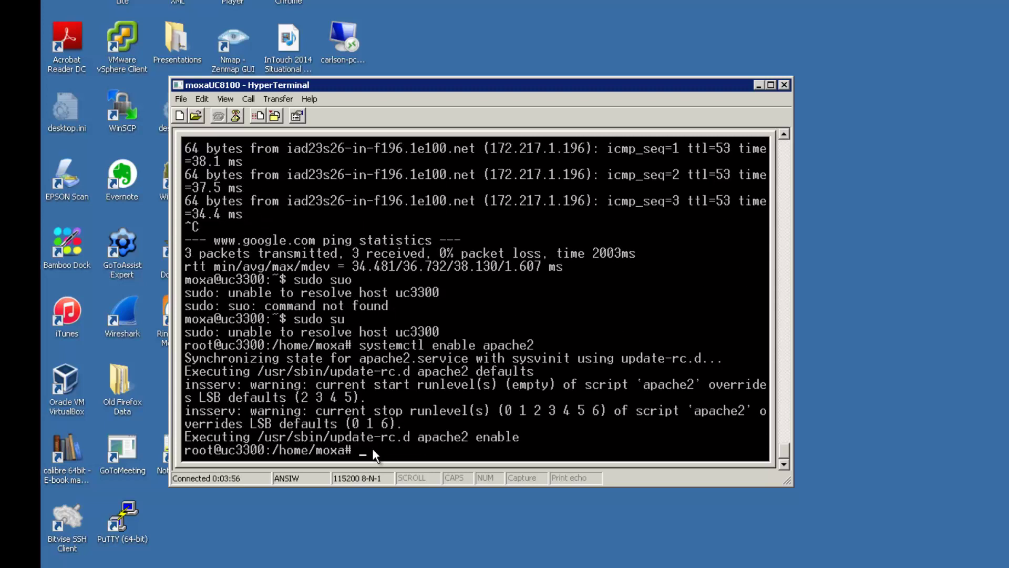
pyautogui.write('systemctl start apache2')
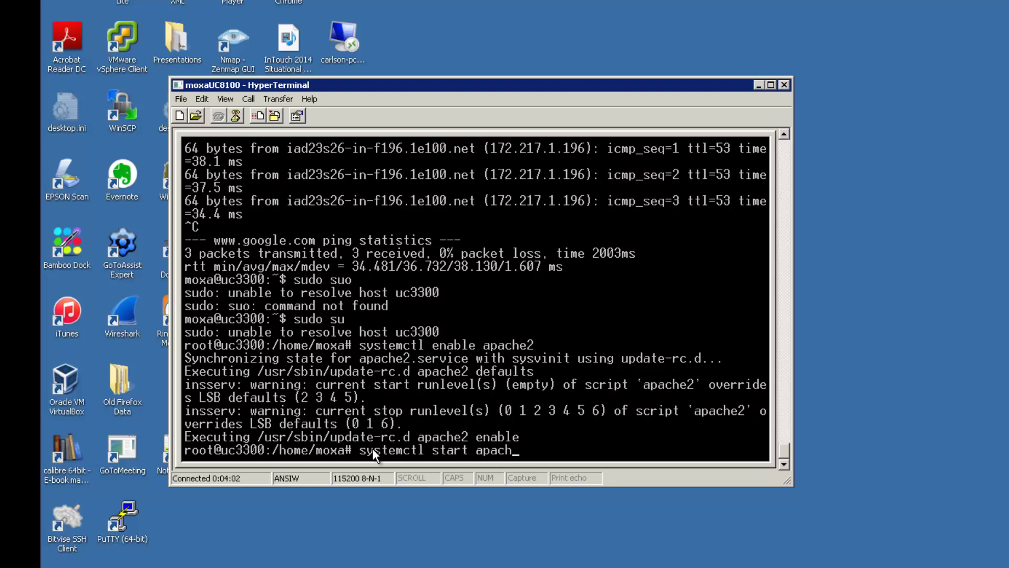
pyautogui.press('Return')
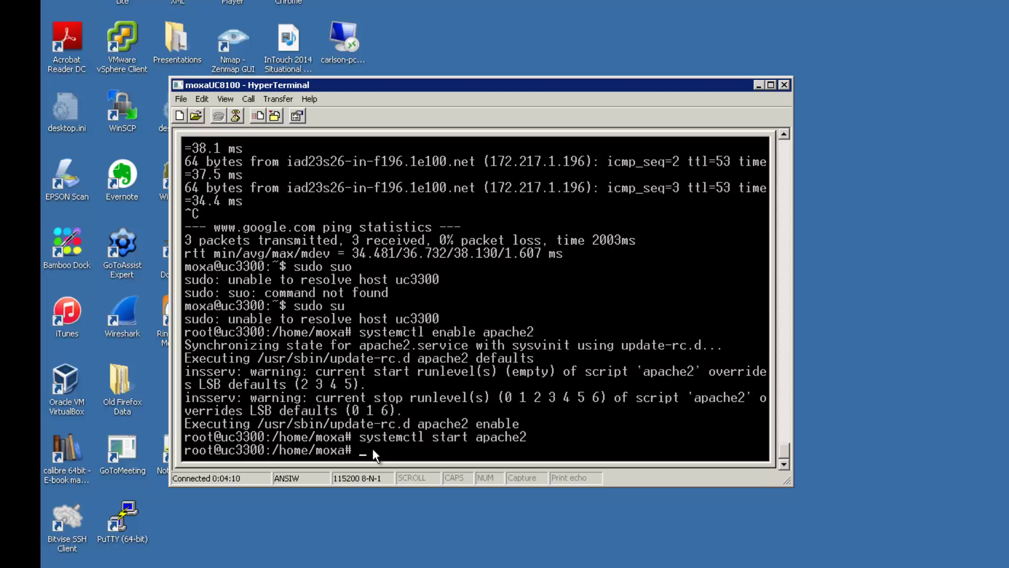
pyautogui.write('systemctl status apache2')
pyautogui.press('Return')
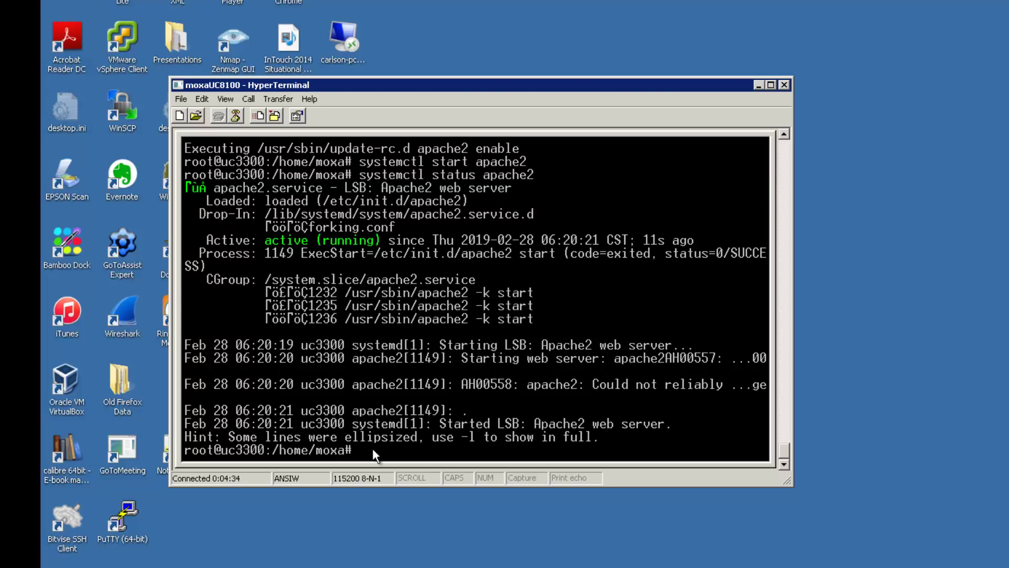
# Install ca-certificates with apt -y and exit the root shell.
pyautogui.write('a')
pyautogui.write('pt install ca-certificates')
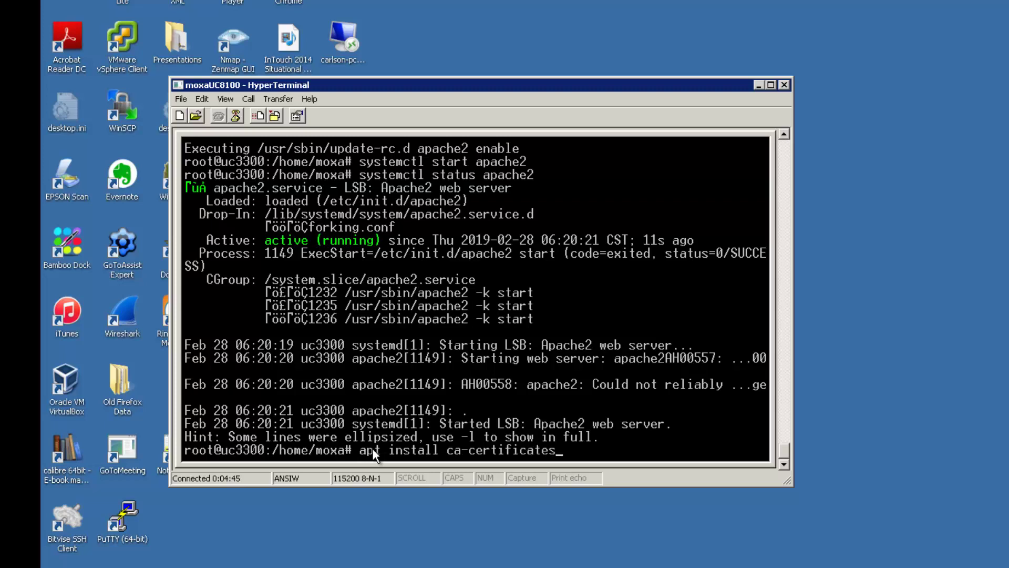
pyautogui.write(' -y')
pyautogui.press('Return')
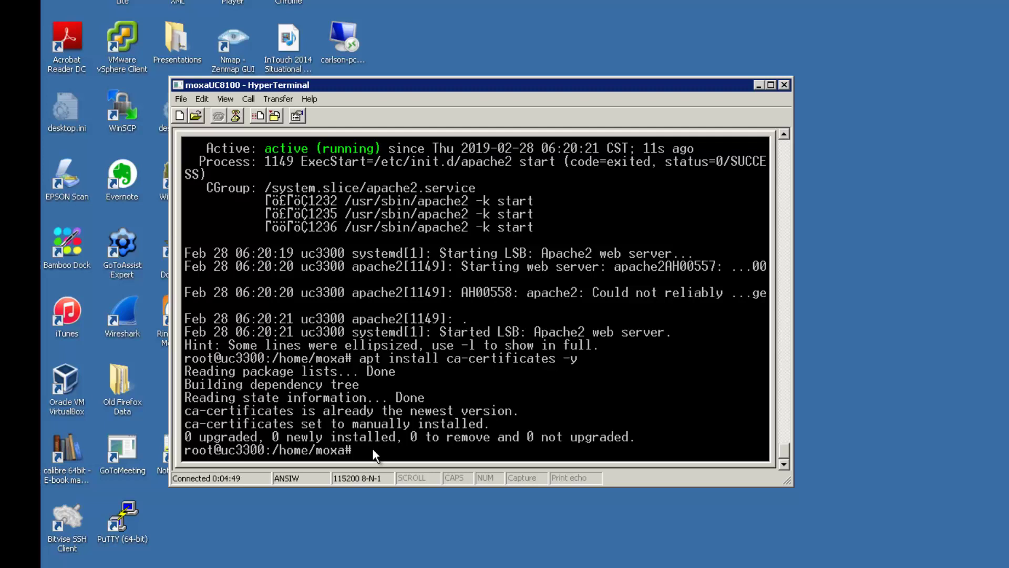
pyautogui.write('exit')
pyautogui.press('Return')
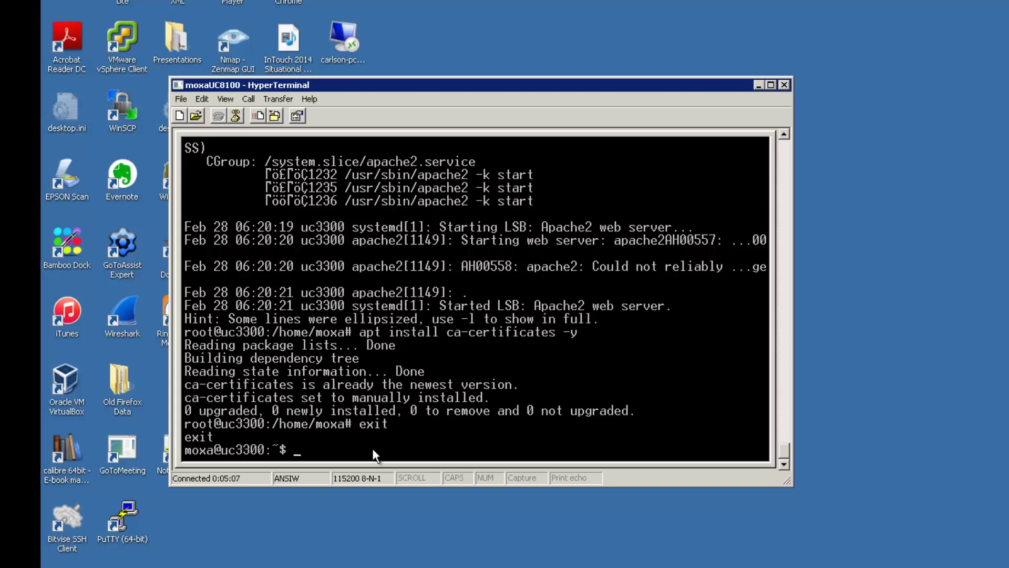
# Create the iotview813 folder in the home directory, listing contents before and after.
pyautogui.write('ls')
pyautogui.press('Return')
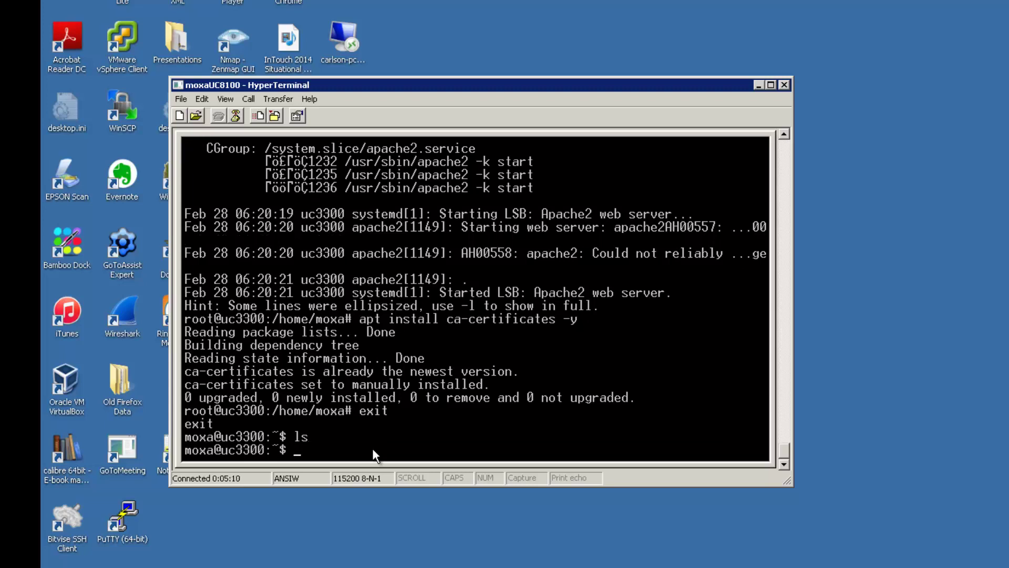
pyautogui.write('mkdir iotview813')
pyautogui.press('Return')
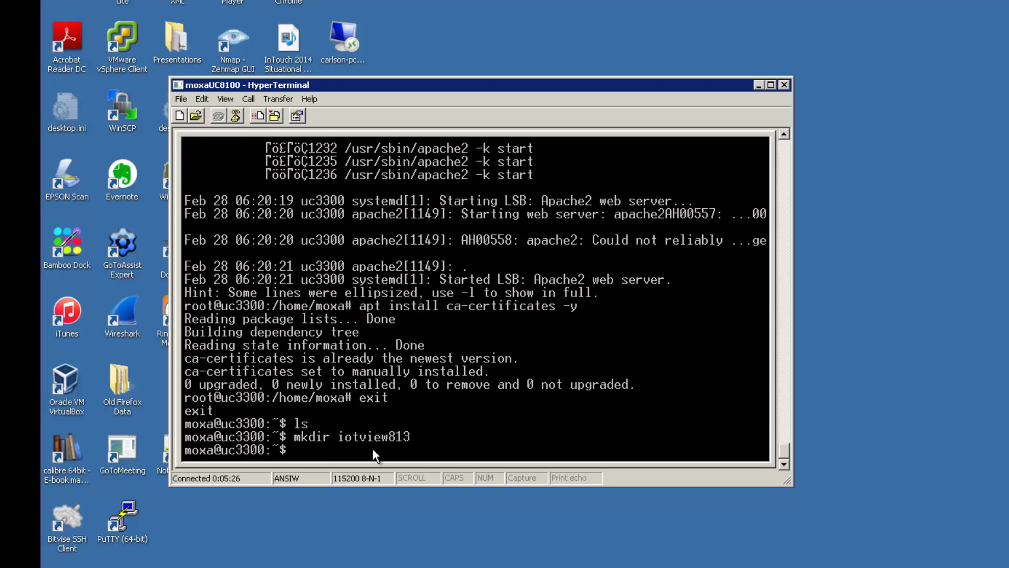
pyautogui.write('ls')
pyautogui.press('Return')
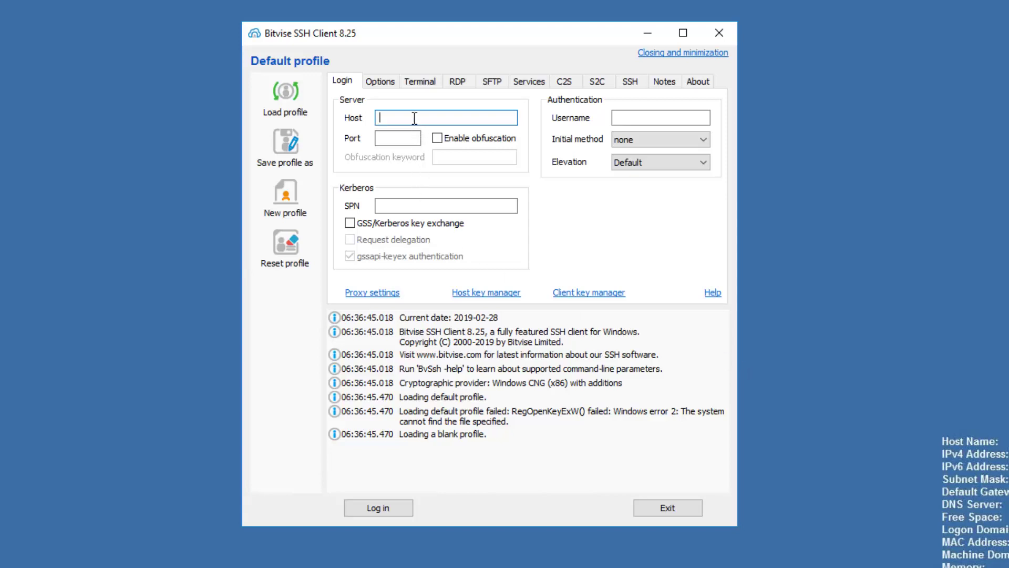
# Log in to 10.1.8.100 with password authentication, saving the host key and entering credentials.
pyautogui.write('10.1.8.100')
pyautogui.click(641, 117)
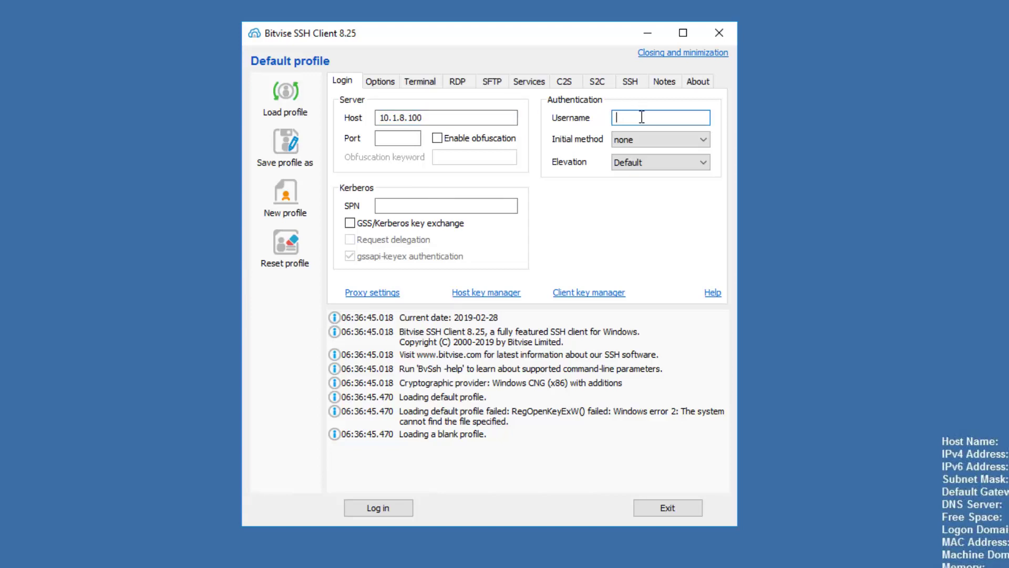
pyautogui.write('moxa')
pyautogui.click(646, 141)
pyautogui.click(646, 173)
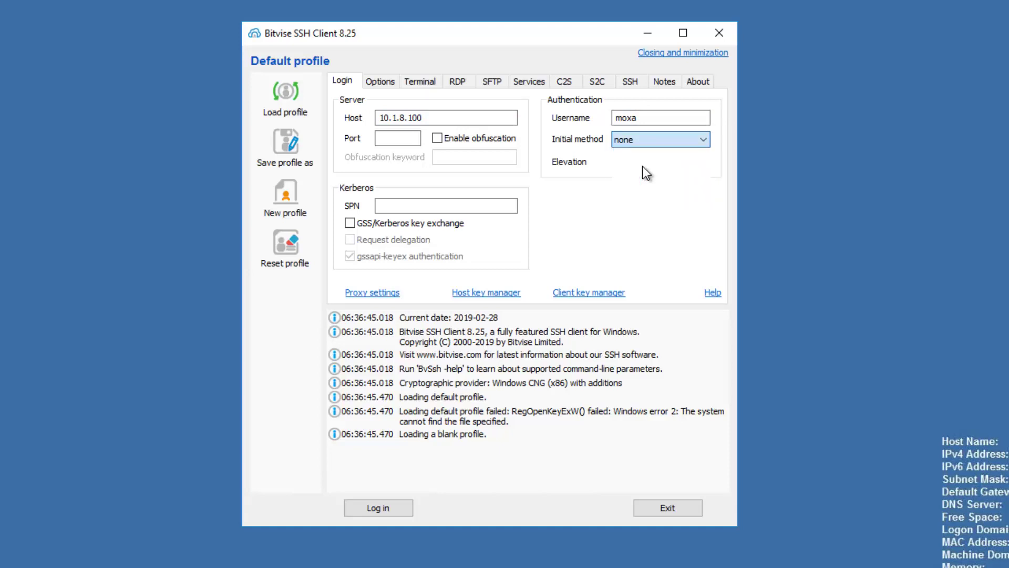
pyautogui.click(395, 508)
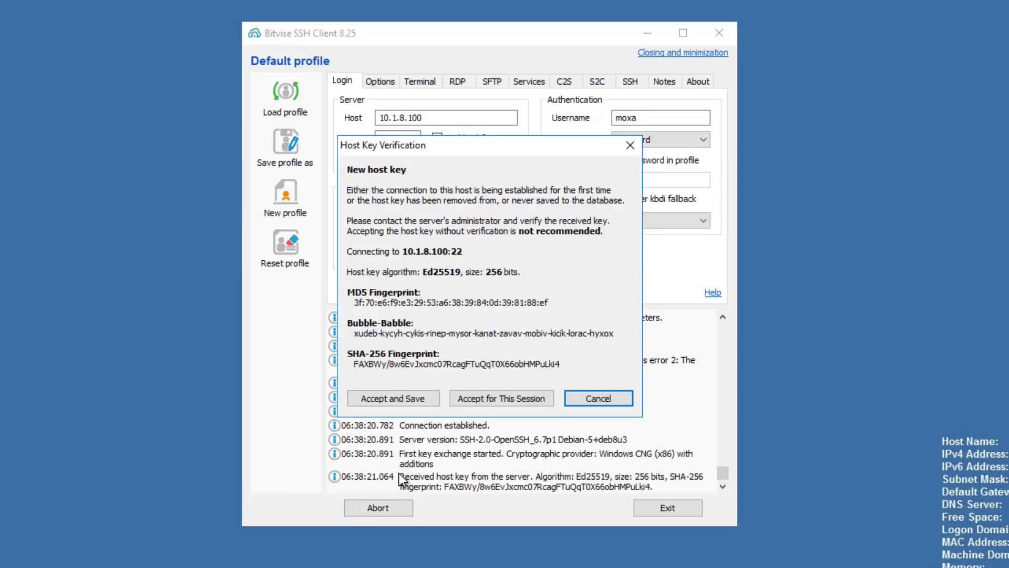
pyautogui.click(402, 398)
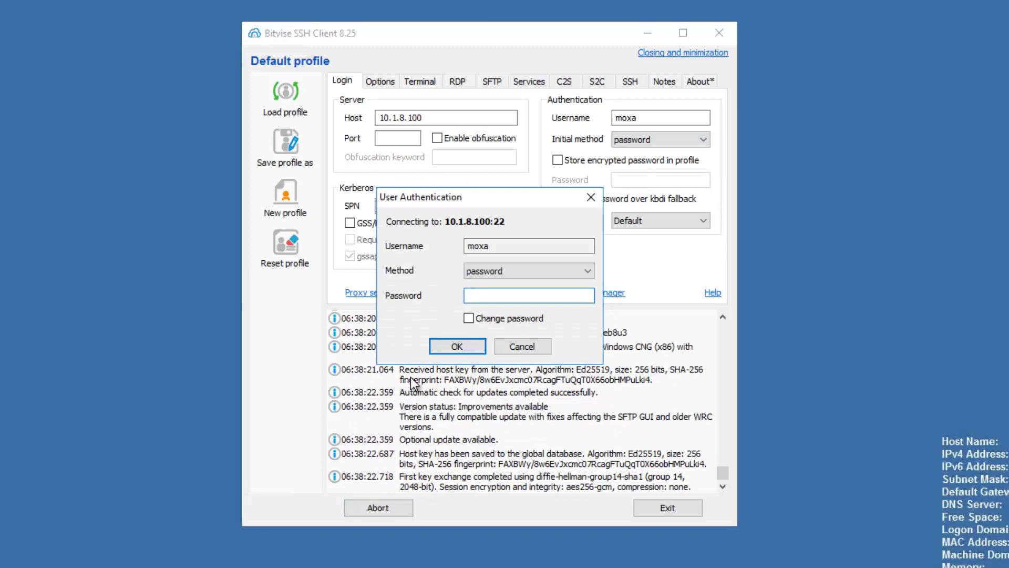
pyautogui.write('moxa')
pyautogui.press('Return')
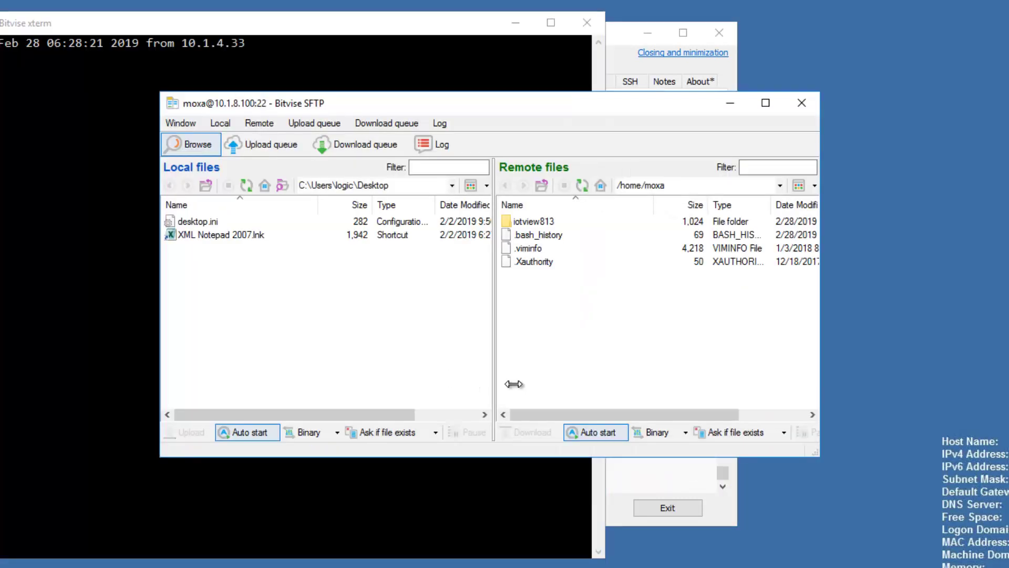
# Widen the SFTP window, open remote iotview813, and go to local Program Files (x86).
pyautogui.moveTo(823, 458); pyautogui.dragTo(964, 458)
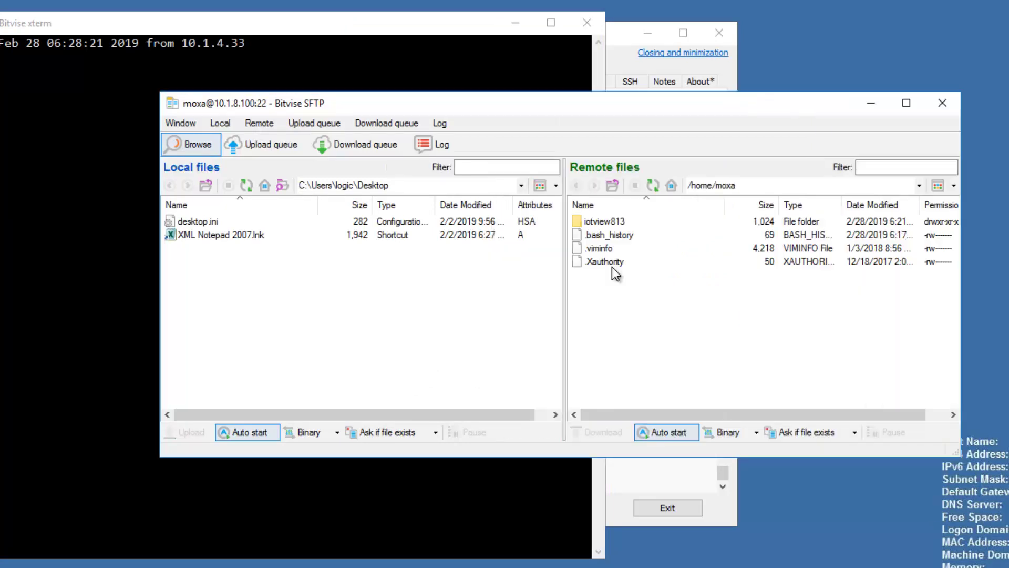
pyautogui.doubleClick(606, 221)
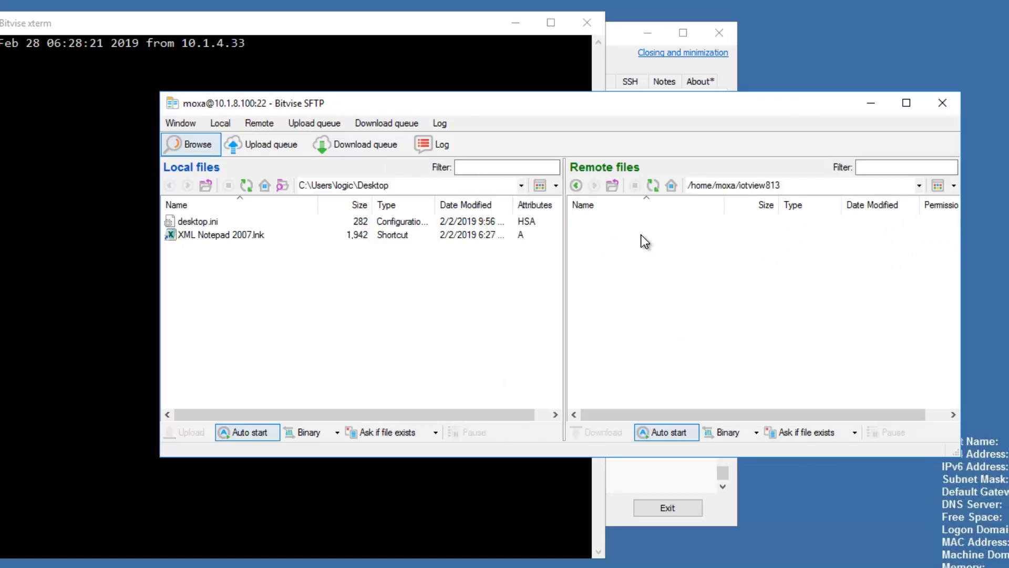
pyautogui.click(206, 187)
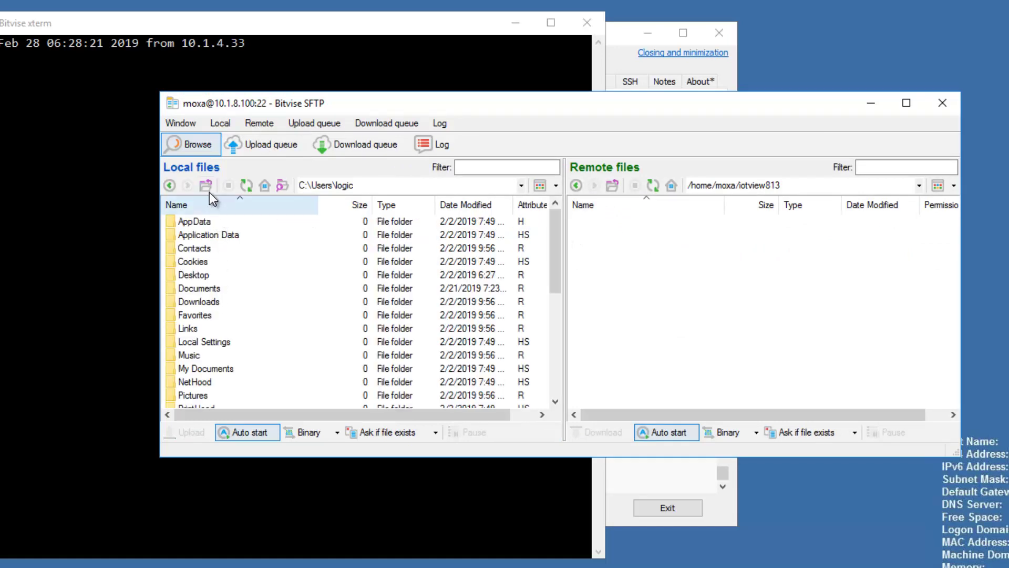
pyautogui.click(205, 187)
pyautogui.click(206, 185)
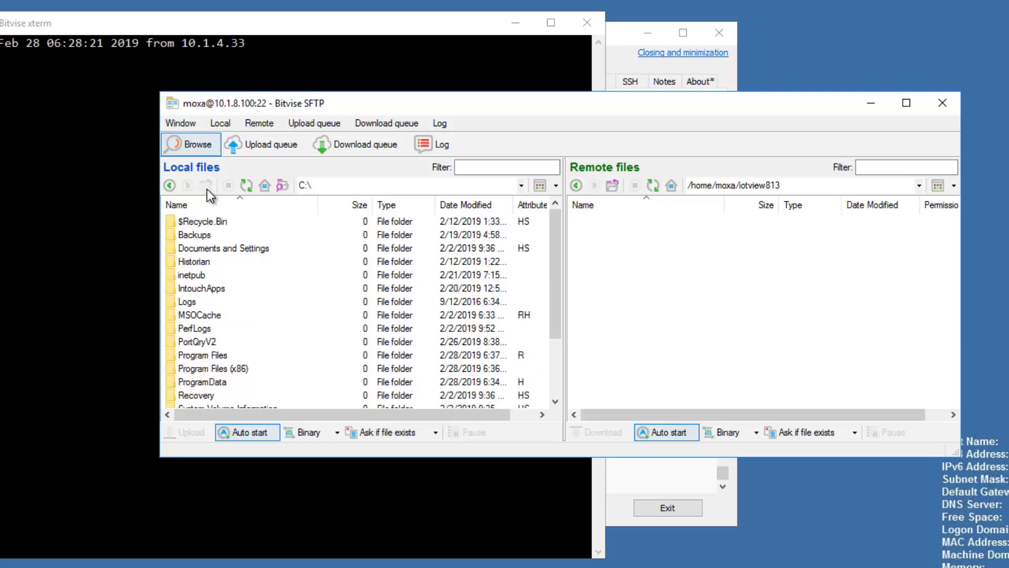
pyautogui.doubleClick(219, 368)
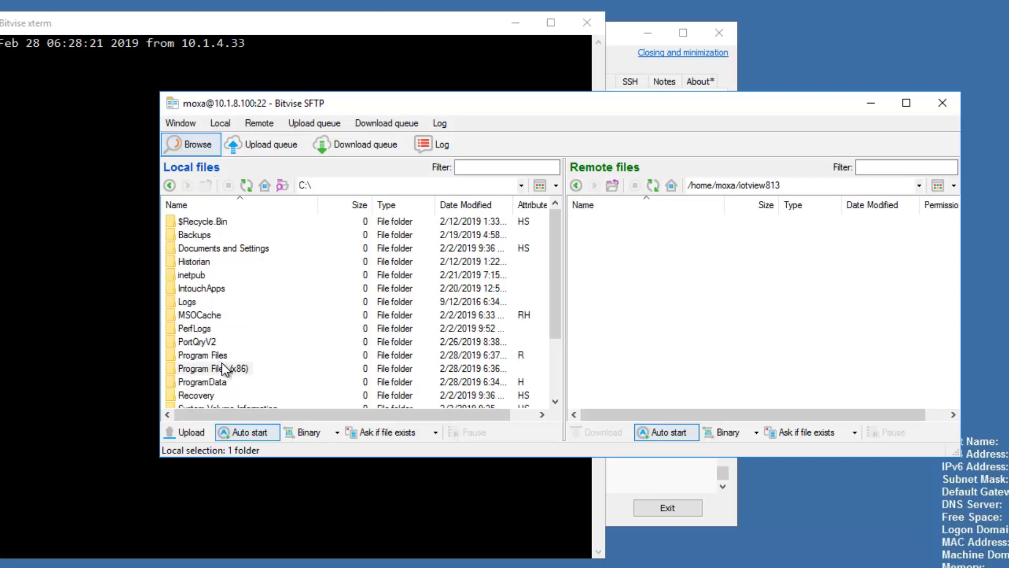
# Browse locally to Wonderware > InTouch Edge HMI v8.1 > Redist > IoTView > Linux > arm-gnueabihf.
pyautogui.scroll(-7, 237, 349)
pyautogui.scroll(-3, 237, 350)
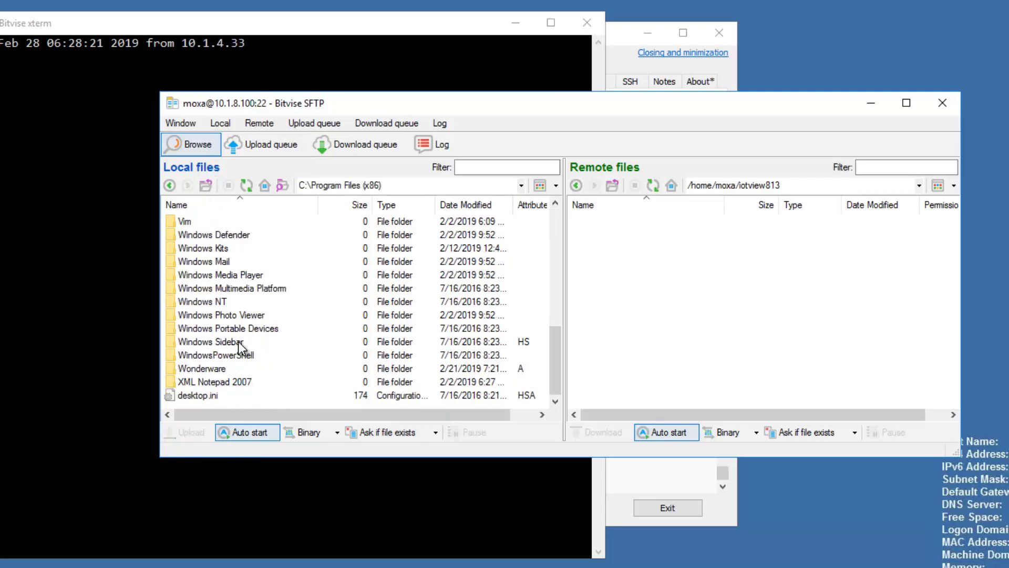
pyautogui.doubleClick(223, 369)
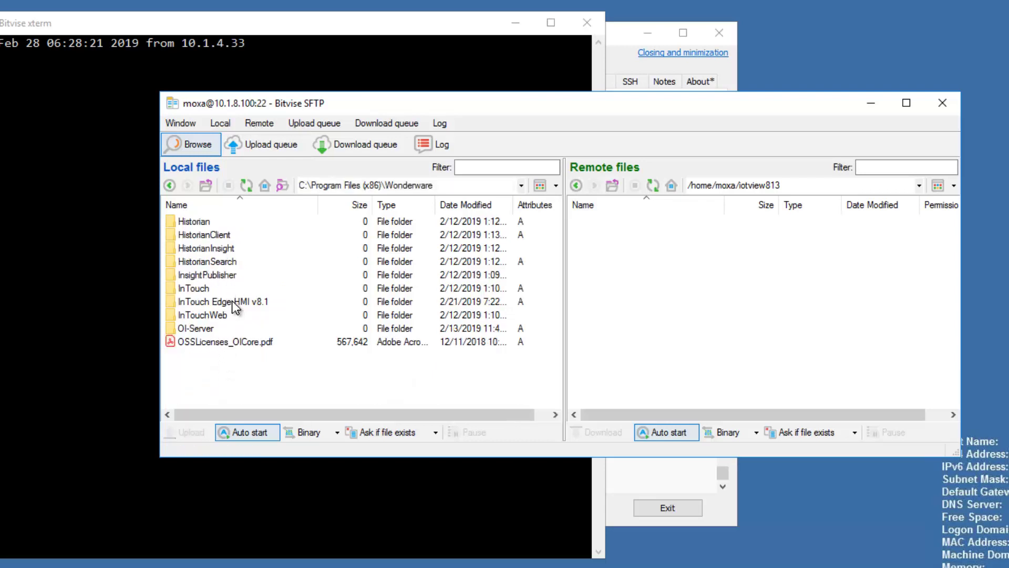
pyautogui.doubleClick(232, 301)
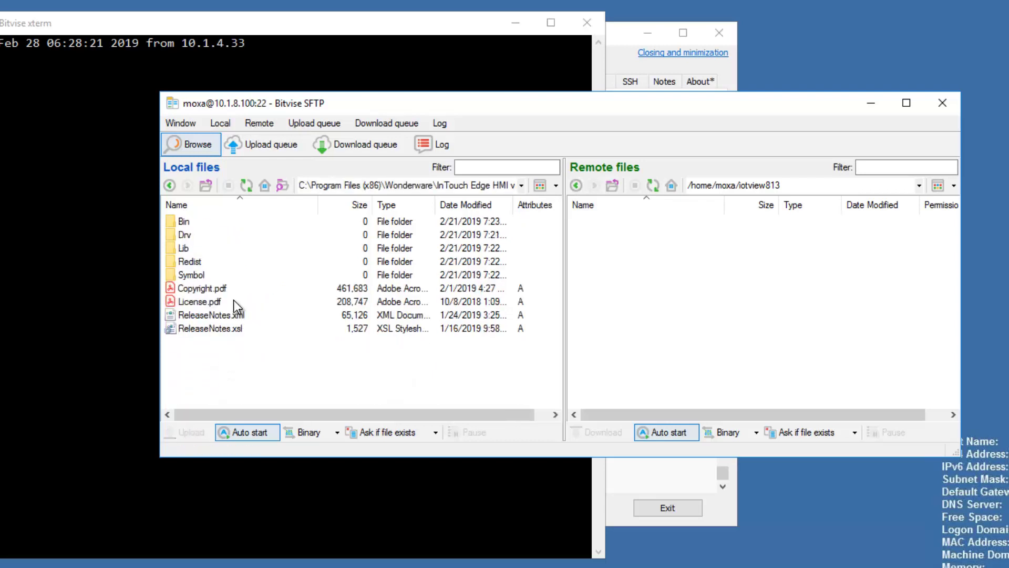
pyautogui.doubleClick(191, 261)
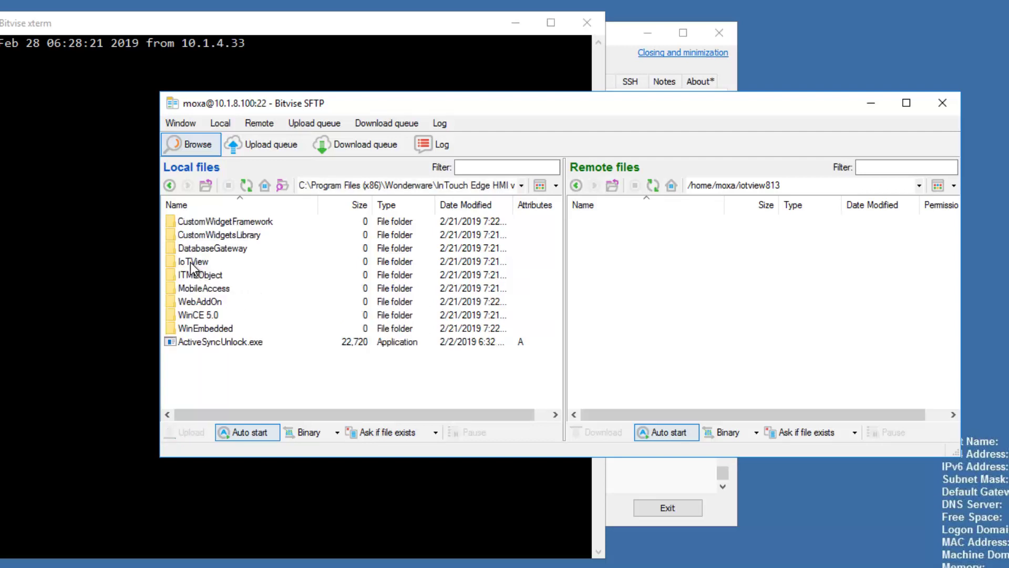
pyautogui.doubleClick(192, 261)
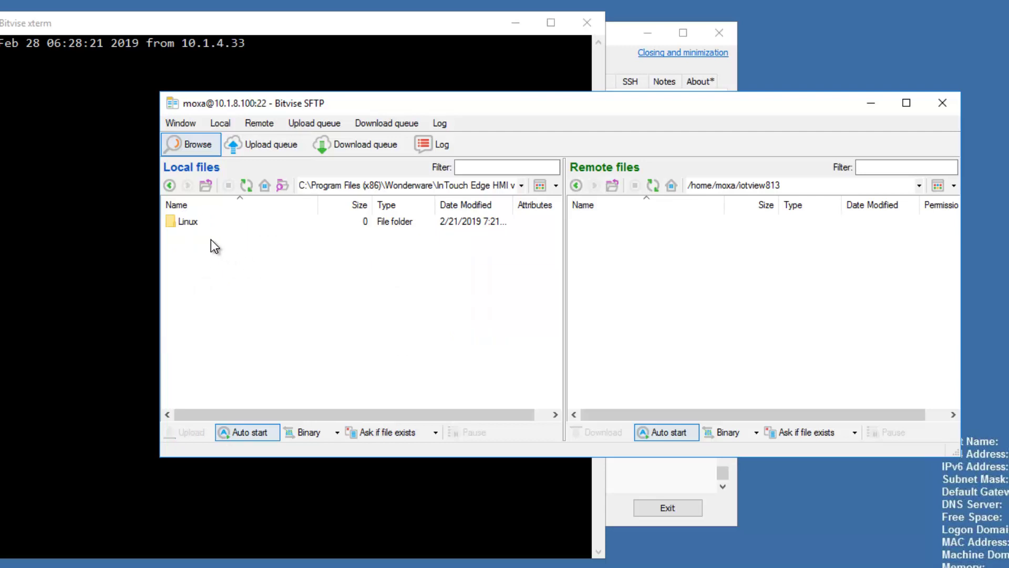
pyautogui.doubleClick(188, 222)
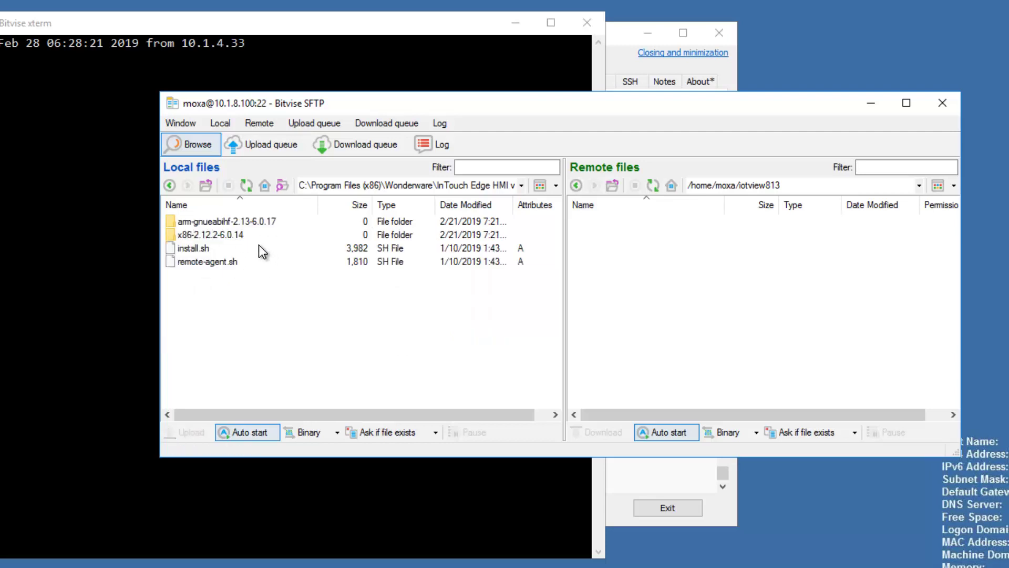
pyautogui.doubleClick(225, 222)
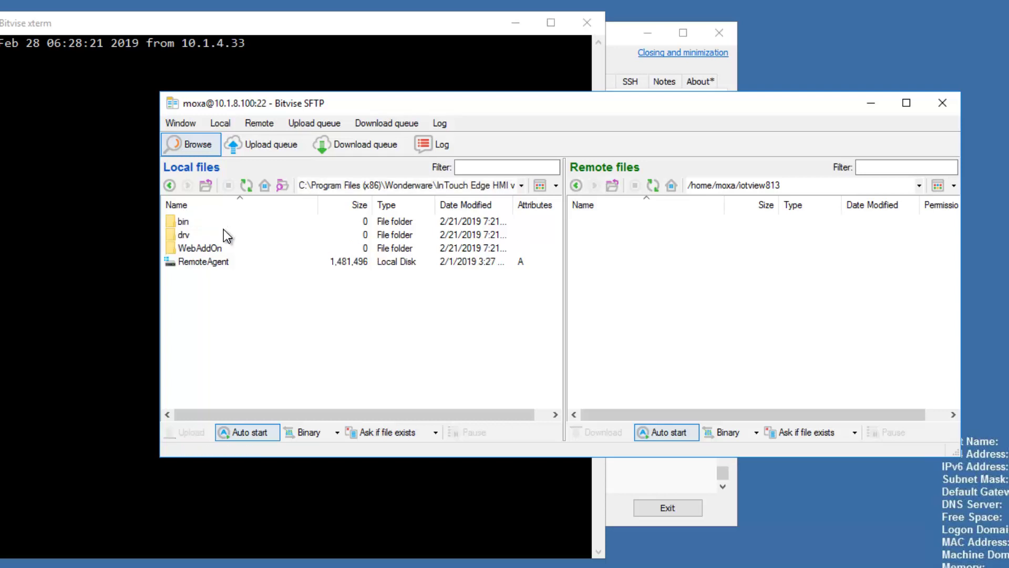
# Upload RemoteAgent into the remote iotview813 folder and reposition the terminal window.
pyautogui.click(207, 262)
pyautogui.moveTo(203, 261); pyautogui.dragTo(615, 255)
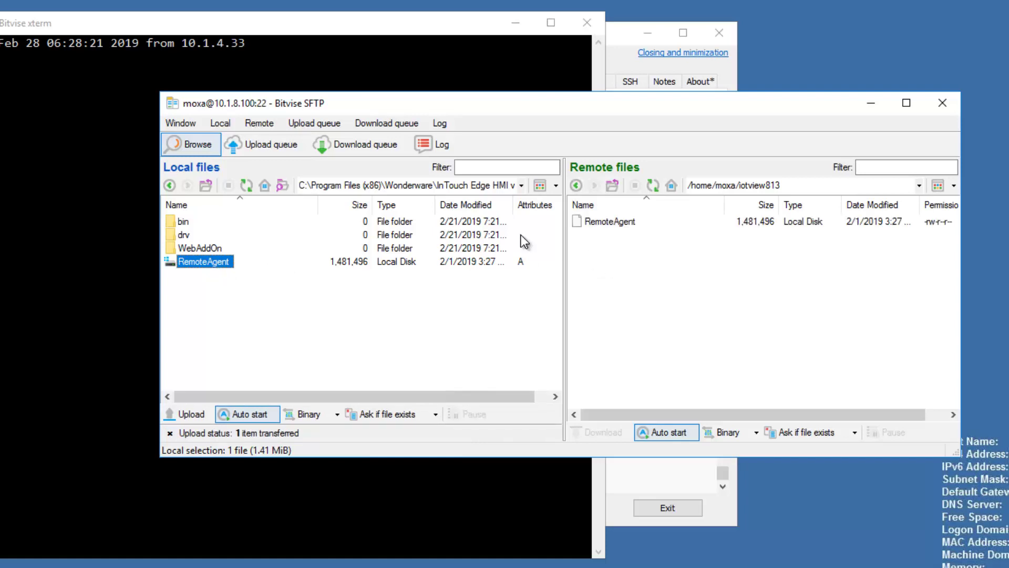
pyautogui.click(200, 23)
pyautogui.moveTo(199, 23); pyautogui.dragTo(466, 59)
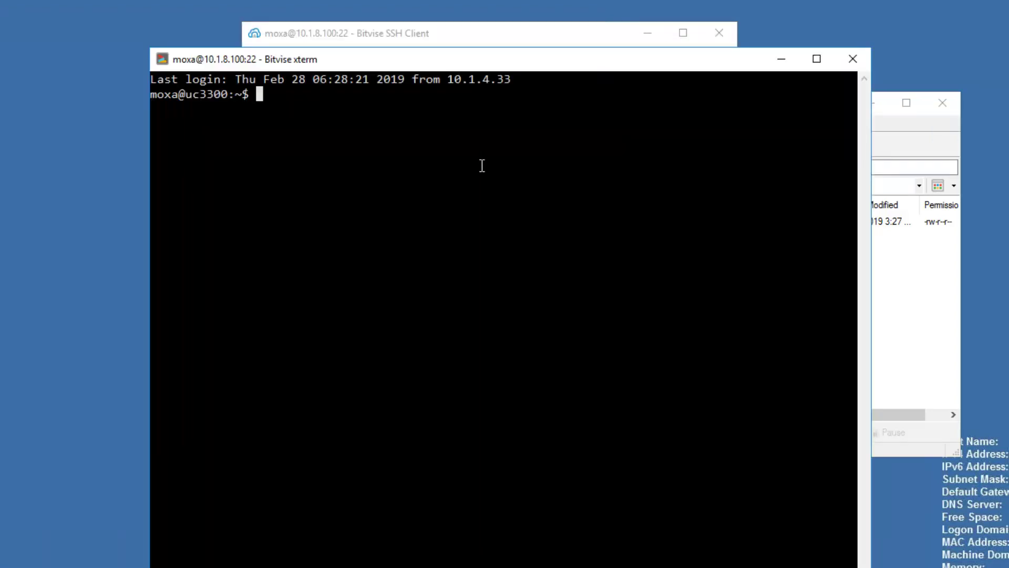
# Go into the iotview813 folder and list its contents.
pyautogui.write('ls')
pyautogui.press('Return')
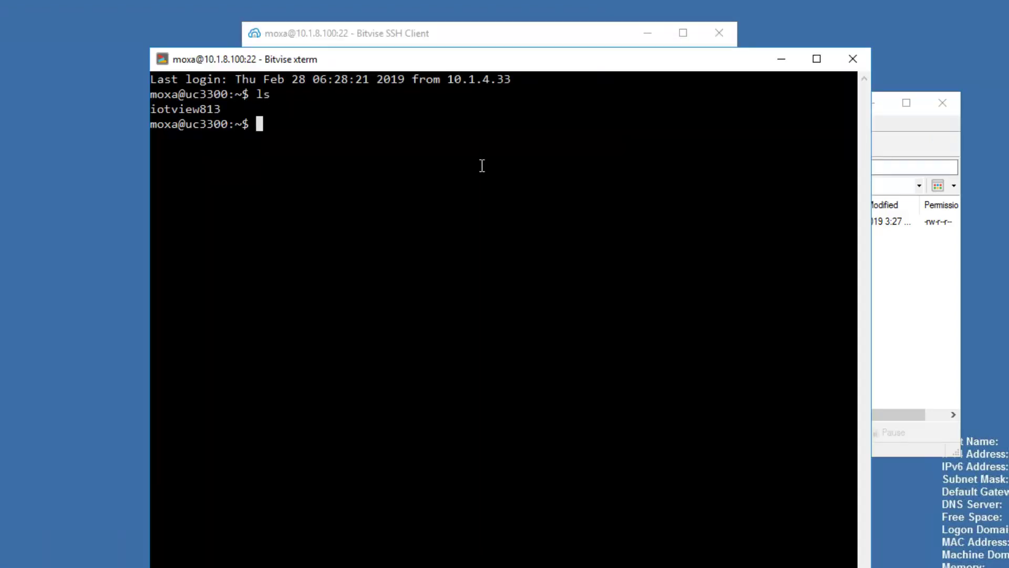
pyautogui.write('cd iotview813/')
pyautogui.press('Return')
pyautogui.write('ls')
pyautogui.press('Return')
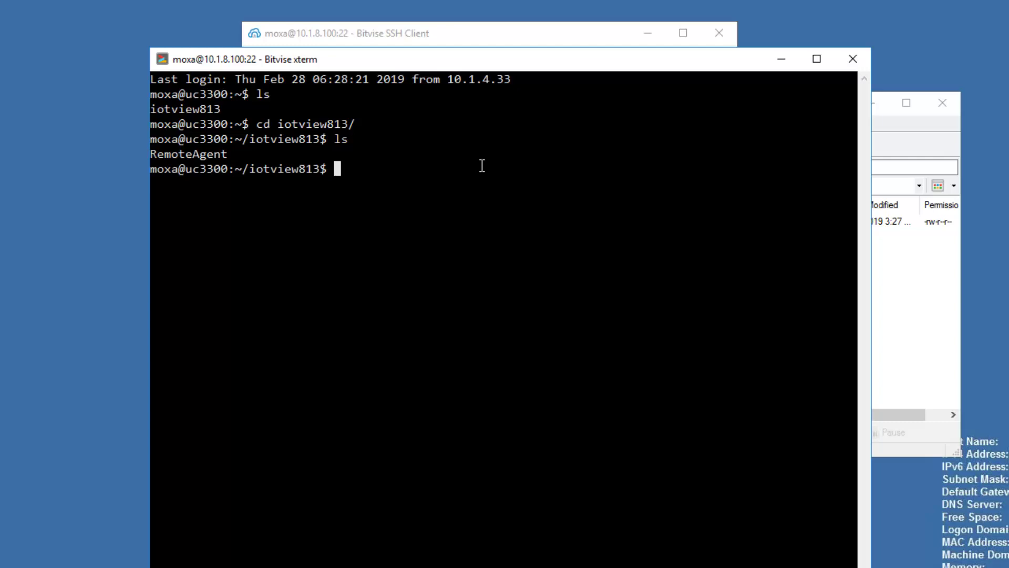
# Make RemoteAgent executable with chmod a+x and verify its permissions with ls -al.
pyautogui.write('chmod a+x ./Rem')
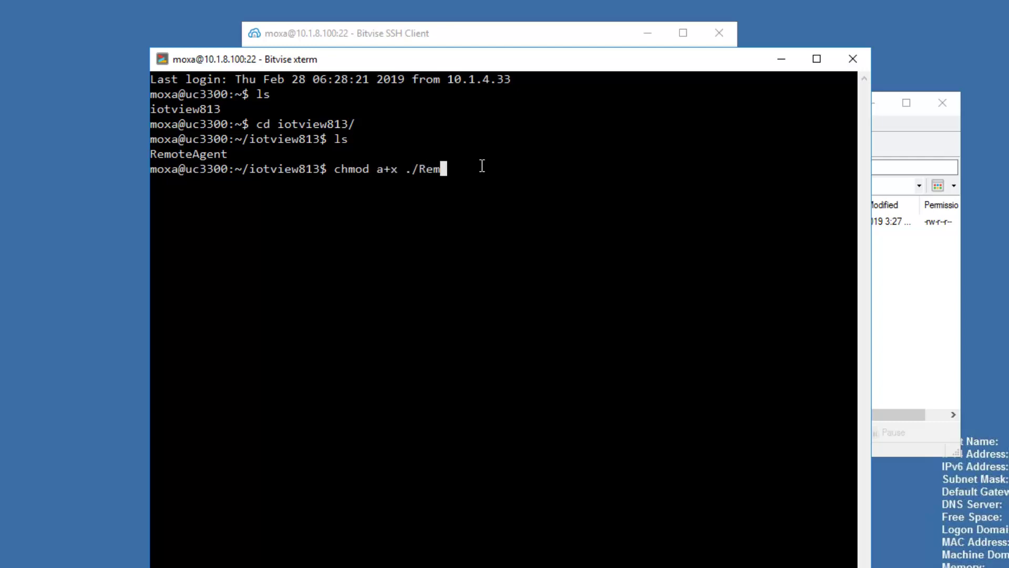
pyautogui.press('Tab')
pyautogui.press('Return')
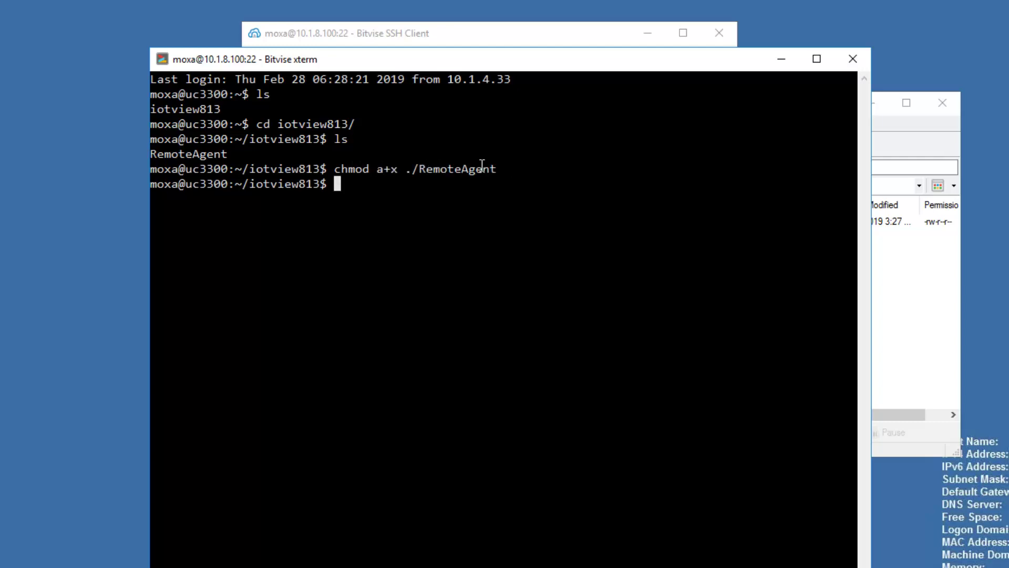
pyautogui.write('ls -al')
pyautogui.press('Return')
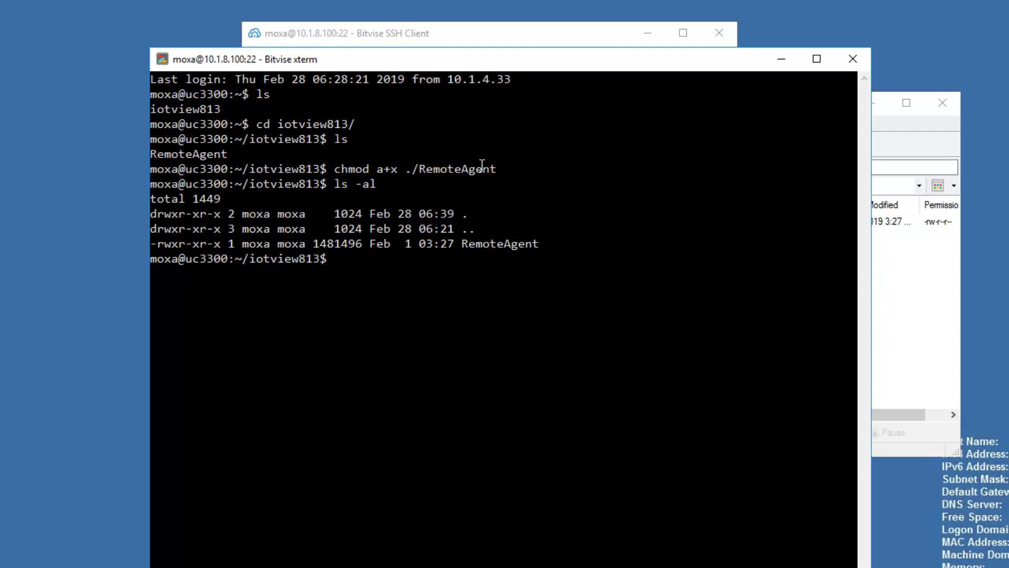
# Start RemoteAgent on the device and launch InTouch Edge HMI from the taskbar.
pyautogui.write('/RemoteAgent')
pyautogui.press('Return')
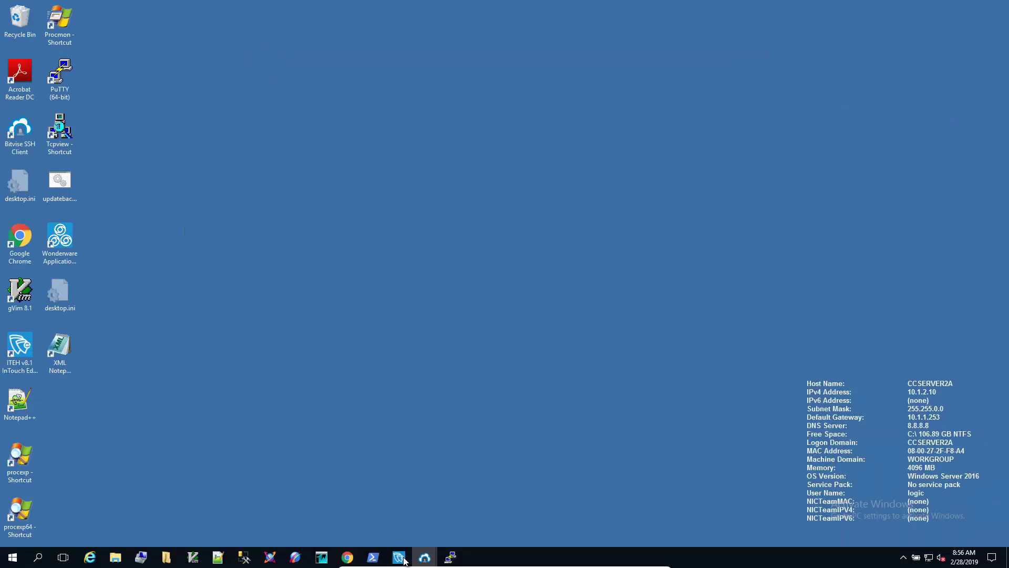
pyautogui.click(400, 558)
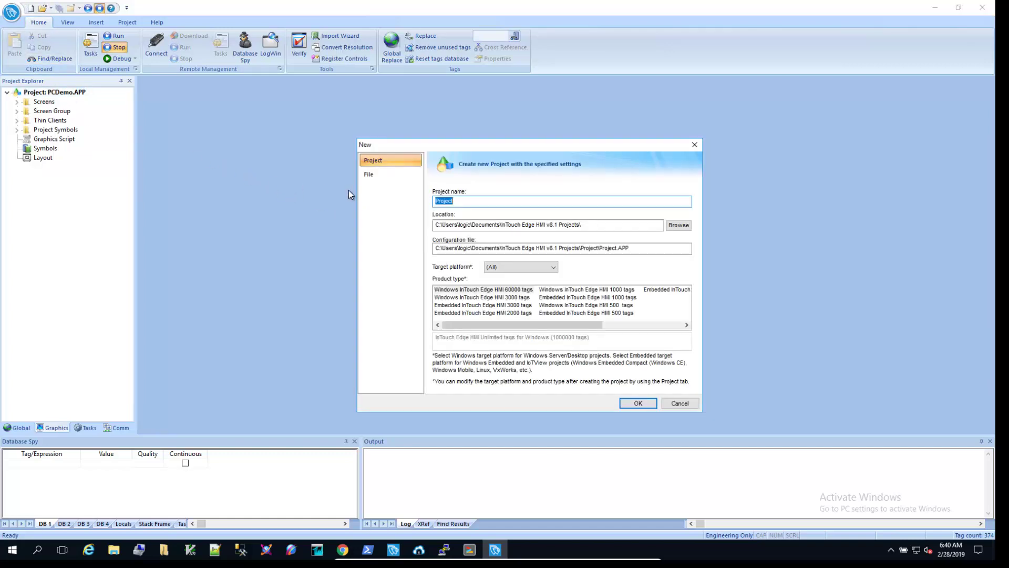
# Create project IoTViewTest01 as Embedded InTouch Edge HMI 500 tags at 1920x1080 resolution.
pyautogui.write('IoTViewTest01')
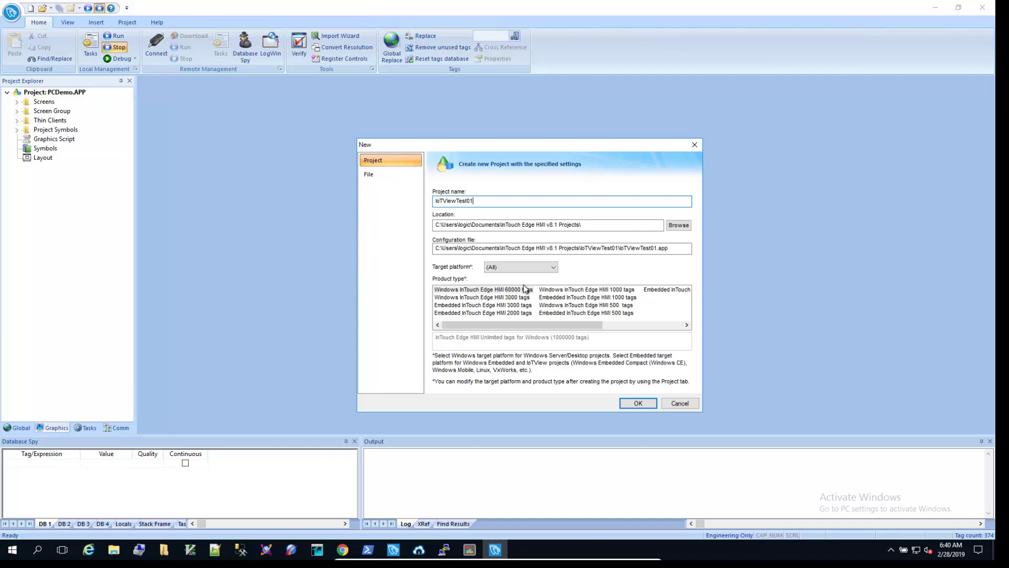
pyautogui.click(579, 314)
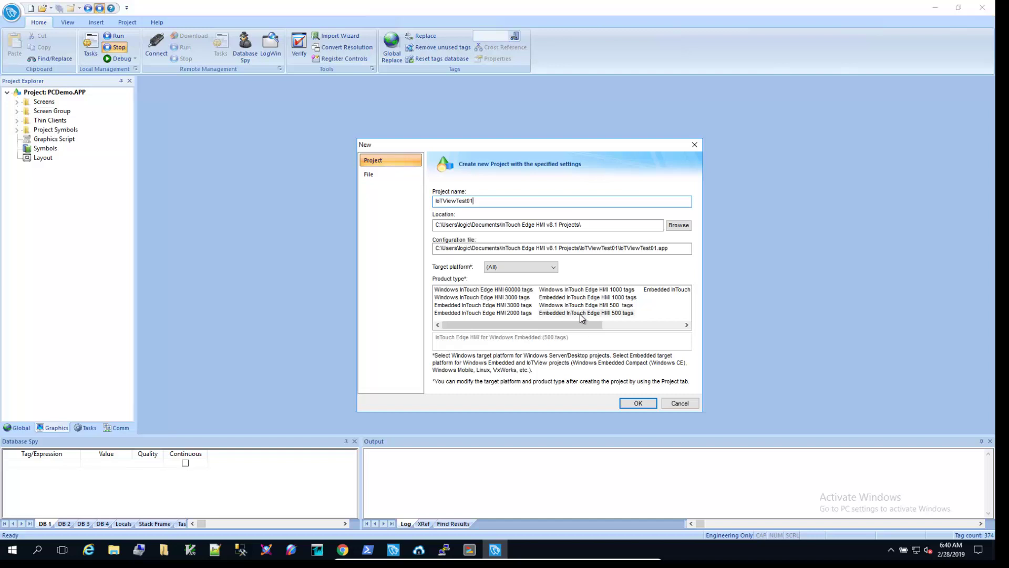
pyautogui.click(637, 404)
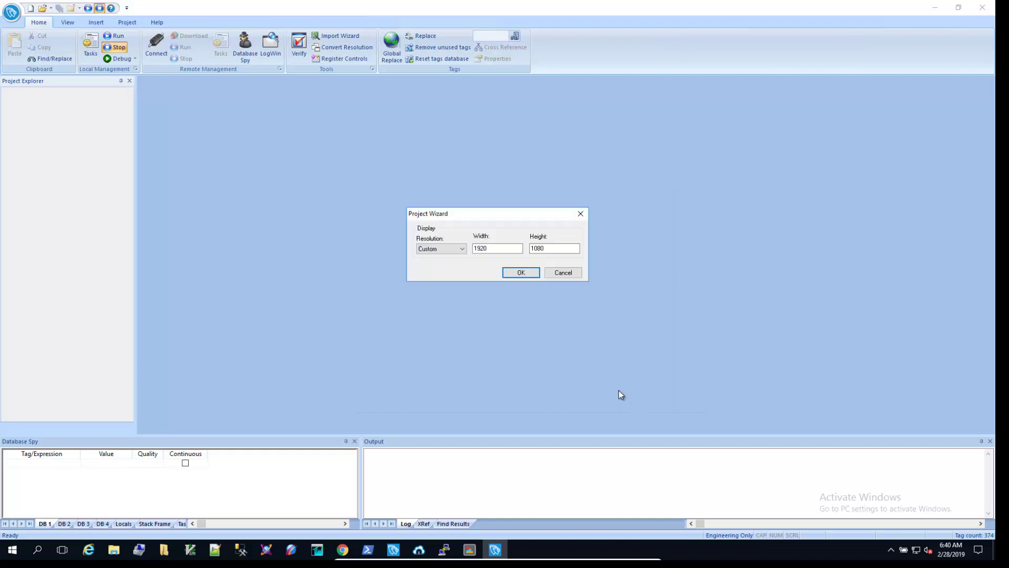
pyautogui.click(522, 271)
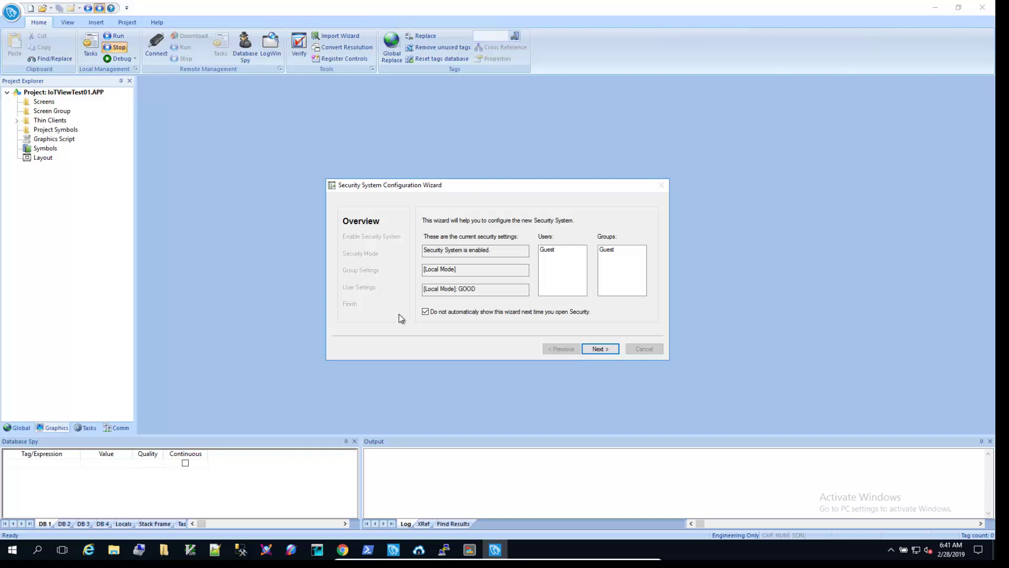
# Enable the security system by setting and confirming the main password, then advance to security mode.
pyautogui.click(602, 351)
pyautogui.click(453, 266)
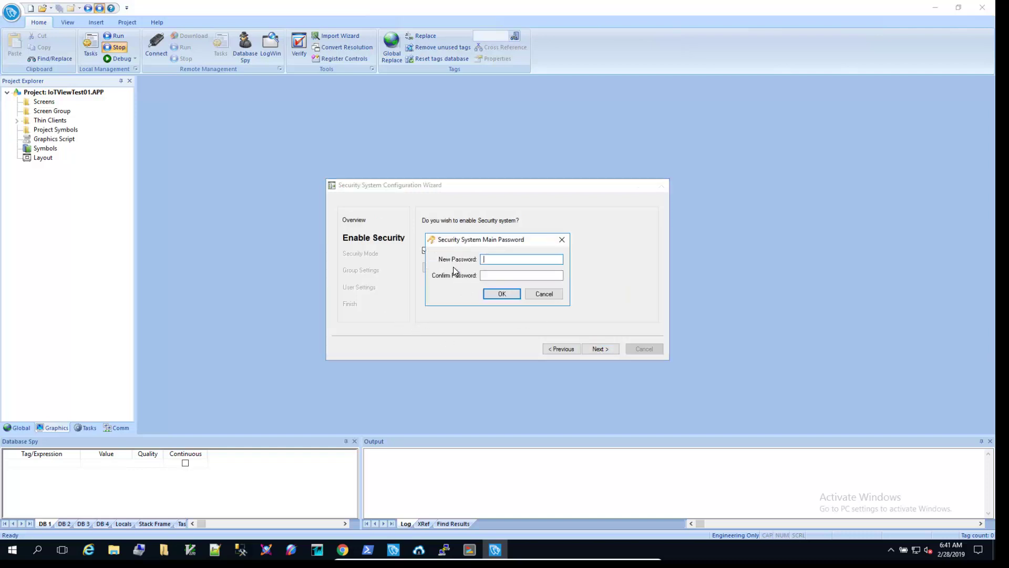
pyautogui.write('administrator1')
pyautogui.press('Tab')
pyautogui.write('administra')
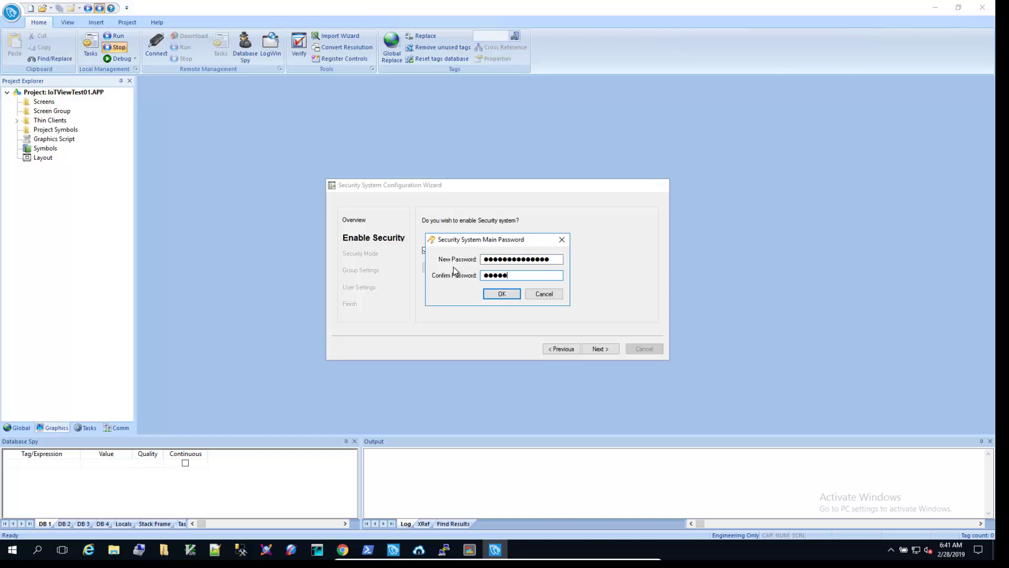
pyautogui.write('tor1')
pyautogui.press('Return')
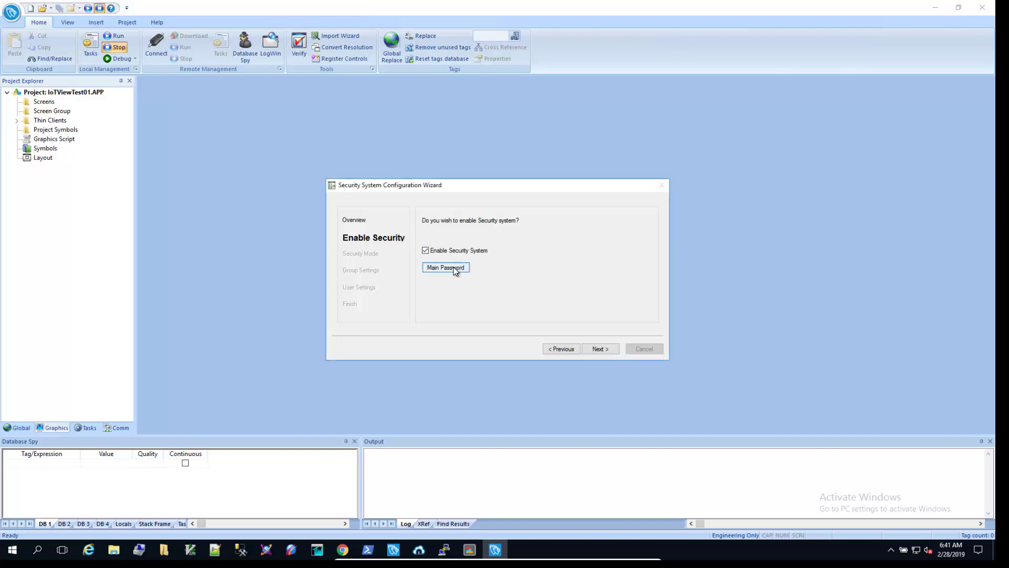
pyautogui.click(598, 350)
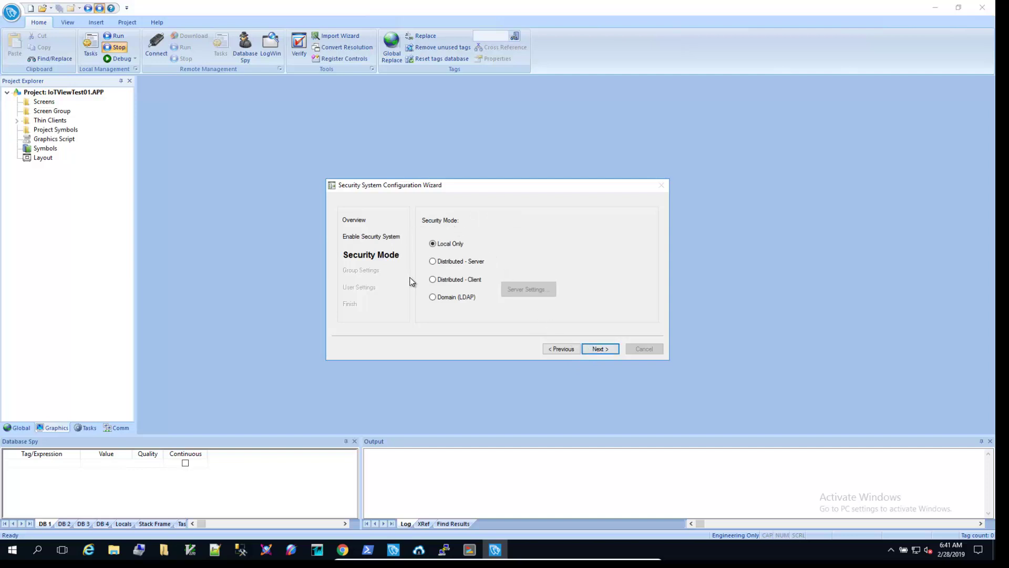
# Keep Local Only mode and set the Guest group's engineering upper security level to 0.
pyautogui.click(600, 349)
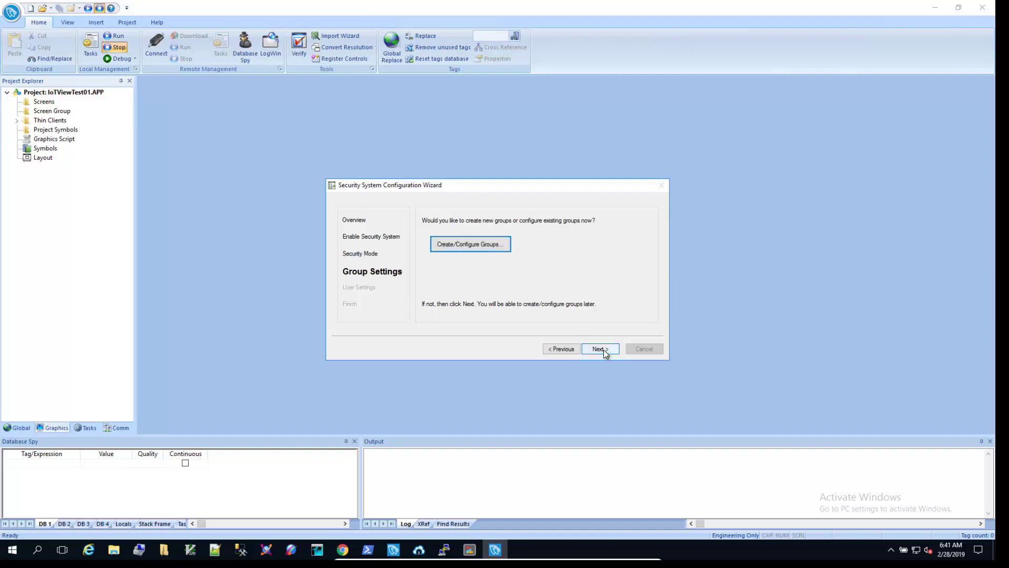
pyautogui.click(487, 248)
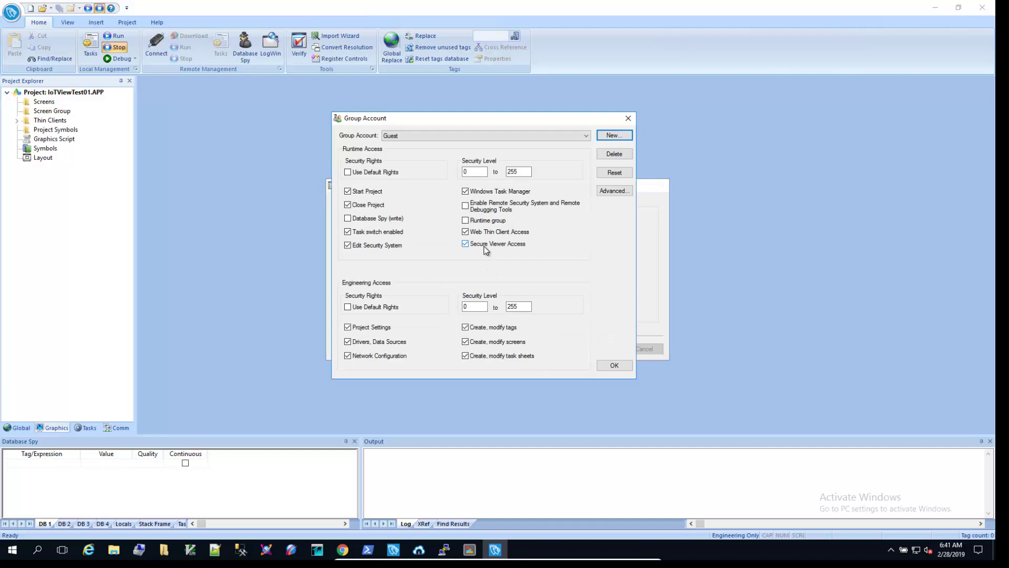
pyautogui.doubleClick(514, 307)
pyautogui.write('0')
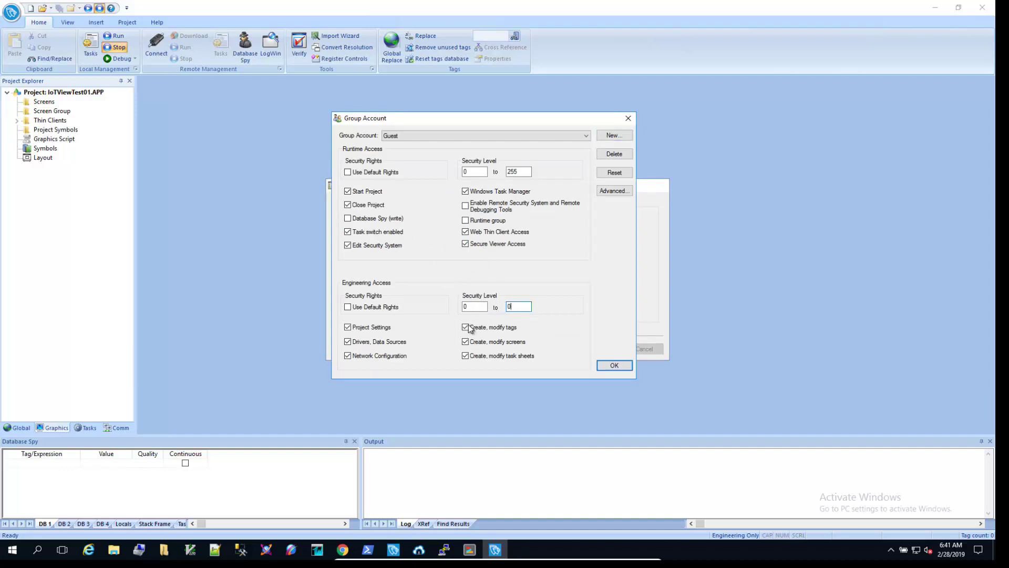
# Revoke all Guest engineering rights, security editing, task switching and Task Manager access.
pyautogui.click(466, 341)
pyautogui.click(465, 327)
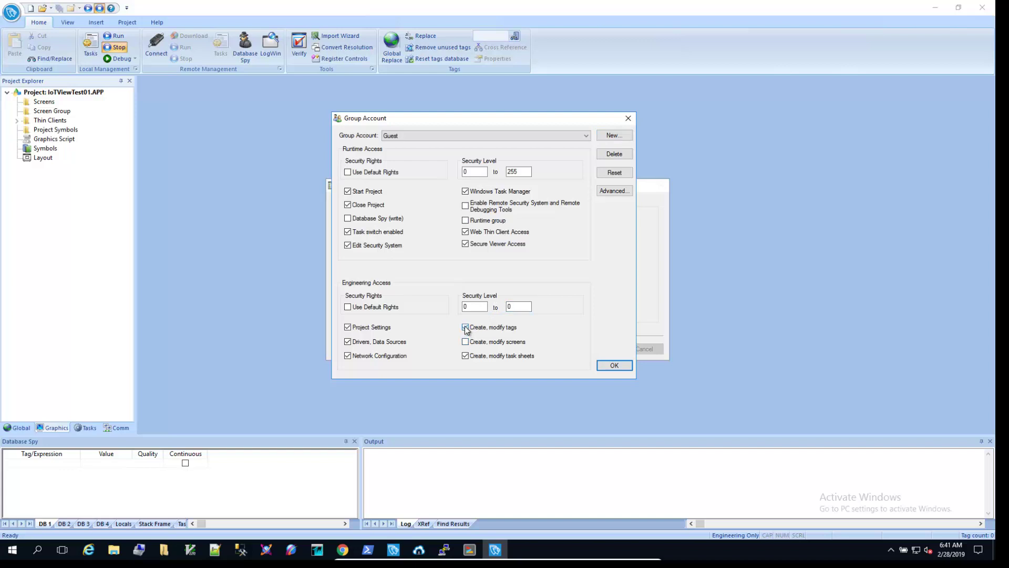
pyautogui.click(466, 356)
pyautogui.click(351, 356)
pyautogui.click(349, 342)
pyautogui.click(349, 327)
pyautogui.click(348, 245)
pyautogui.click(348, 232)
pyautogui.click(473, 193)
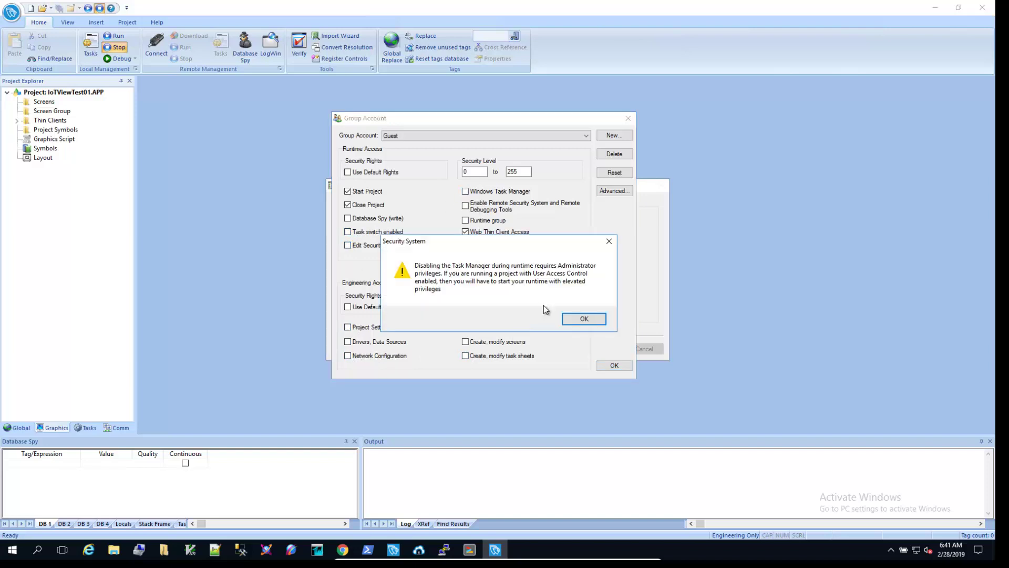
pyautogui.click(583, 319)
# Create the Administrators group with Database Spy (write) and remote security and debugging tools enabled.
pyautogui.click(614, 136)
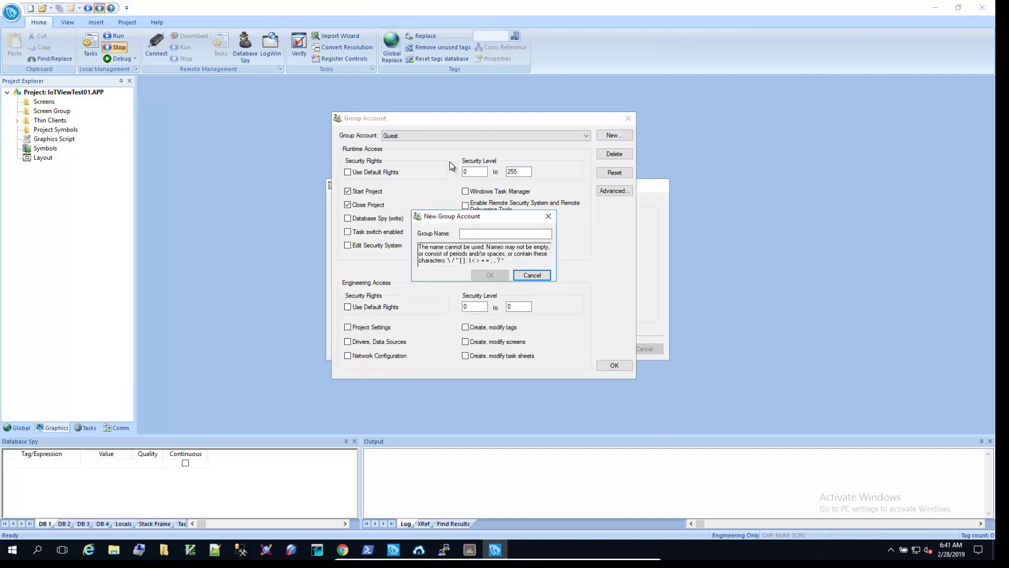
pyautogui.click(489, 232)
pyautogui.write('Admin')
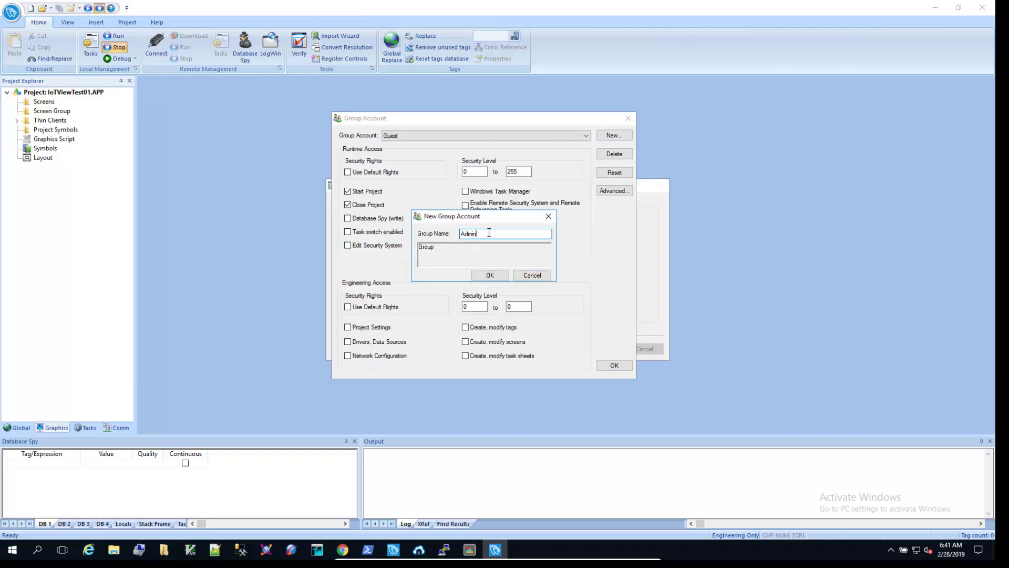
pyautogui.write('istrators')
pyautogui.press('Return')
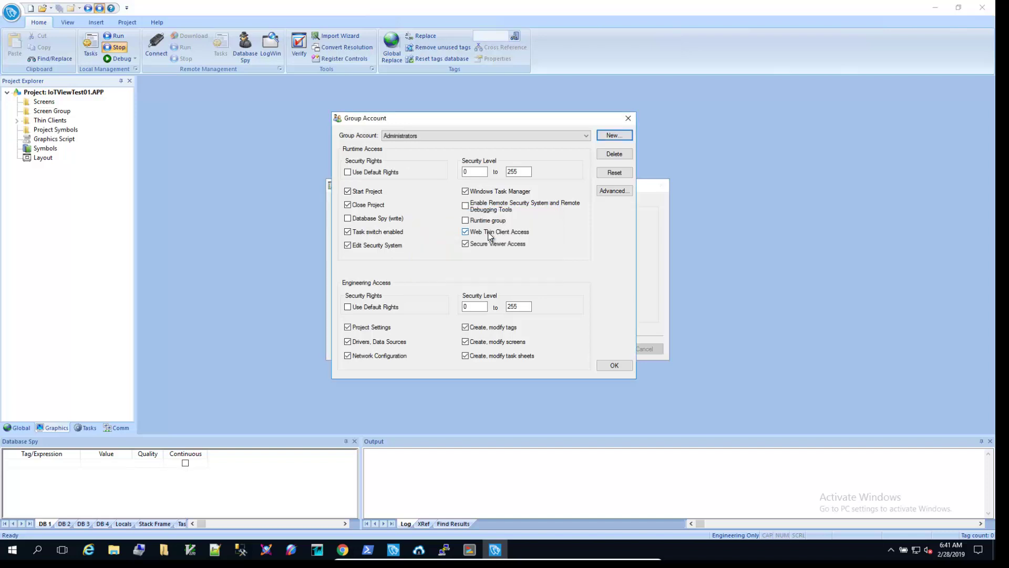
pyautogui.click(349, 219)
pyautogui.click(465, 206)
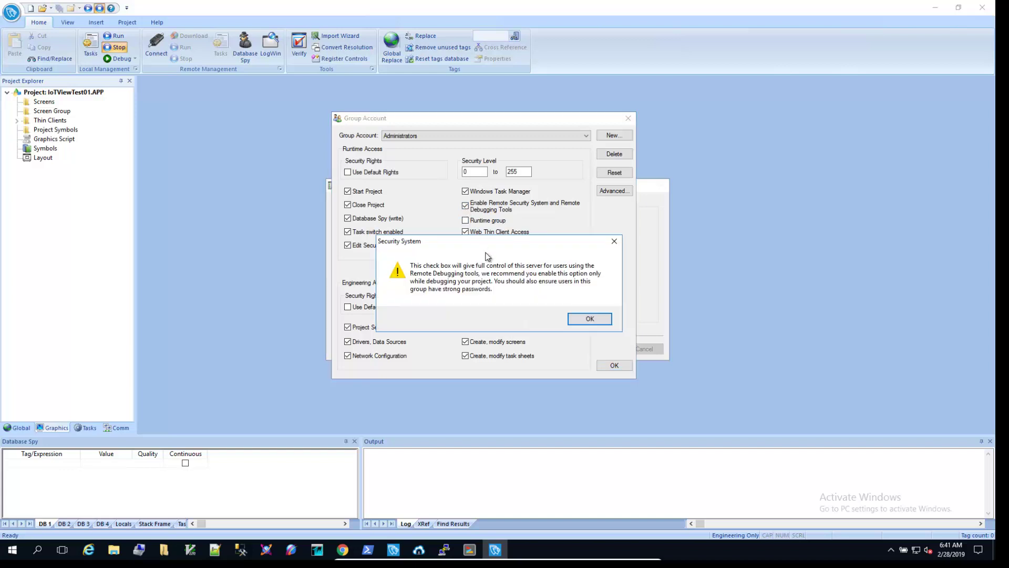
pyautogui.click(579, 319)
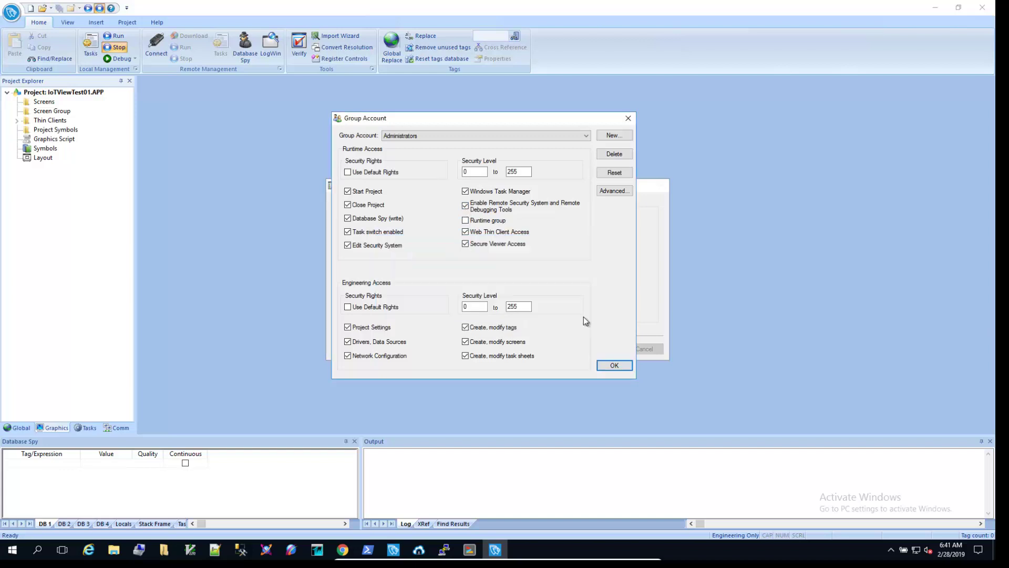
pyautogui.click(614, 135)
# Name the new group Operators and set its runtime and engineering upper security levels to 20.
pyautogui.click(468, 232)
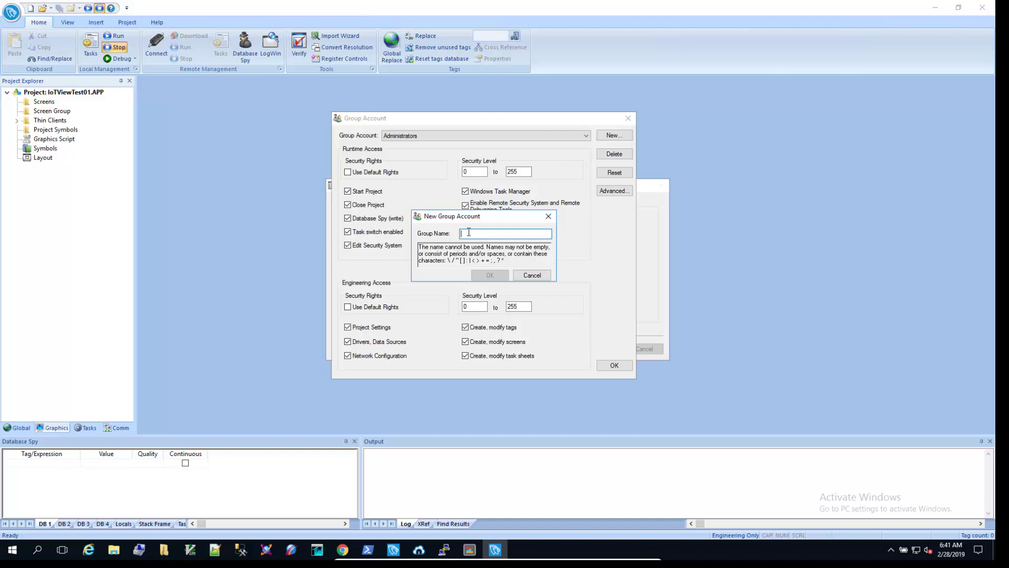
pyautogui.write('Operators')
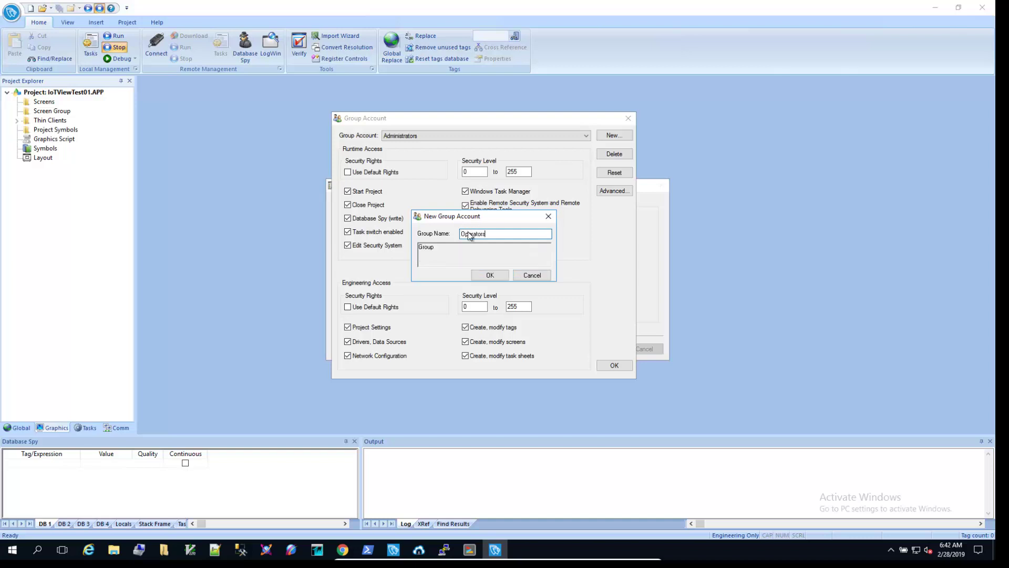
pyautogui.press('Return')
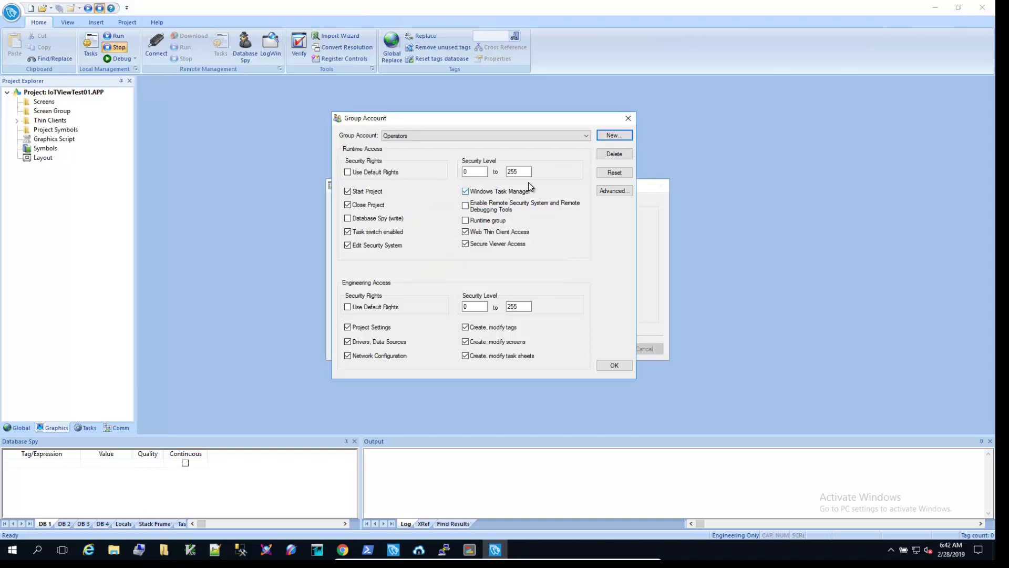
pyautogui.doubleClick(518, 172)
pyautogui.write('20')
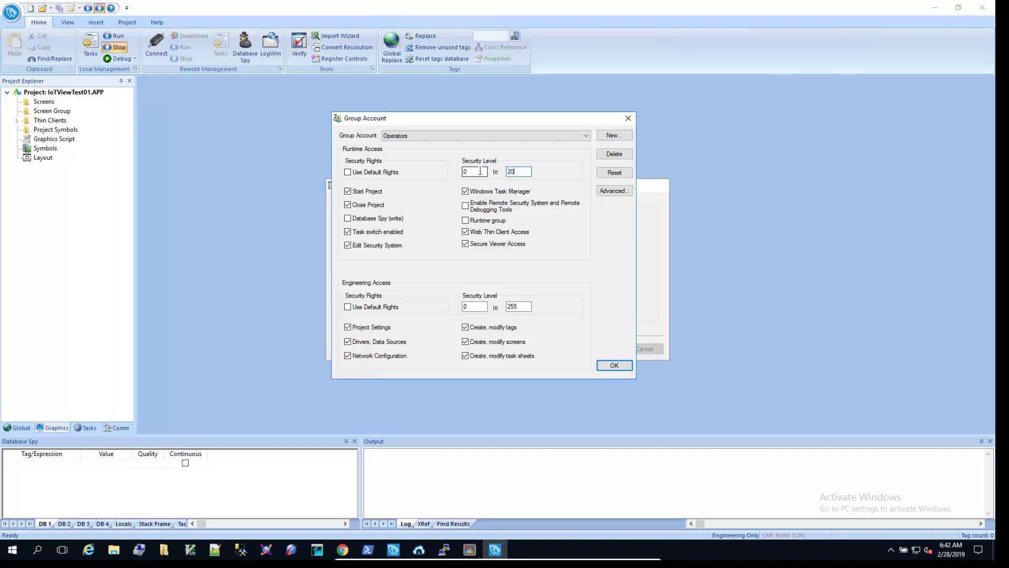
pyautogui.doubleClick(515, 306)
pyautogui.write('20')
# Remove Operators' engineering, security editing, task switching and Close Project rights, then save the group.
pyautogui.click(465, 330)
pyautogui.click(466, 343)
pyautogui.click(465, 357)
pyautogui.click(348, 355)
pyautogui.click(348, 342)
pyautogui.click(348, 327)
pyautogui.click(349, 245)
pyautogui.click(348, 231)
pyautogui.click(347, 205)
pyautogui.click(614, 366)
# Start a new user account named admin1 and enter and confirm its password.
pyautogui.click(599, 349)
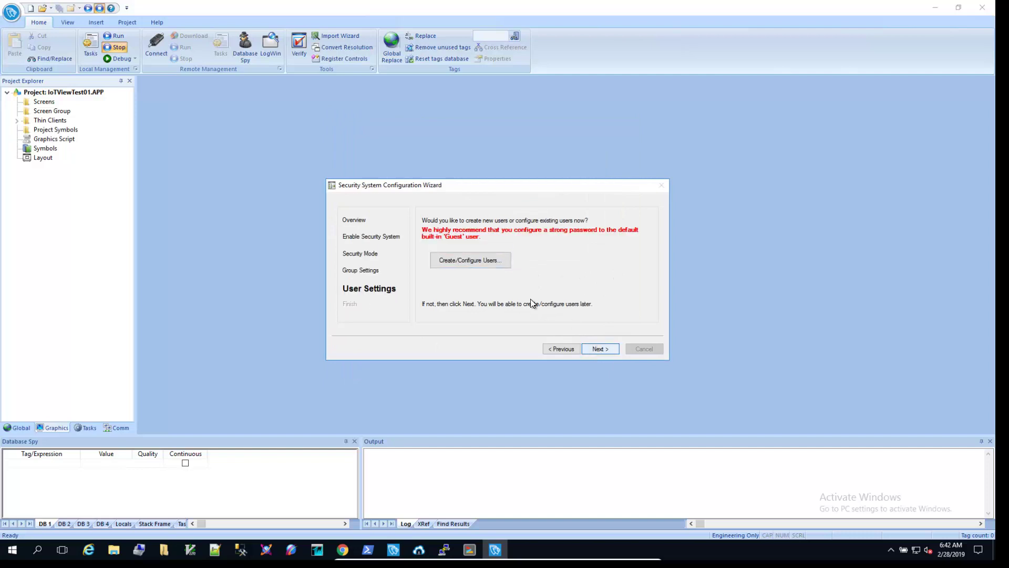
pyautogui.click(478, 263)
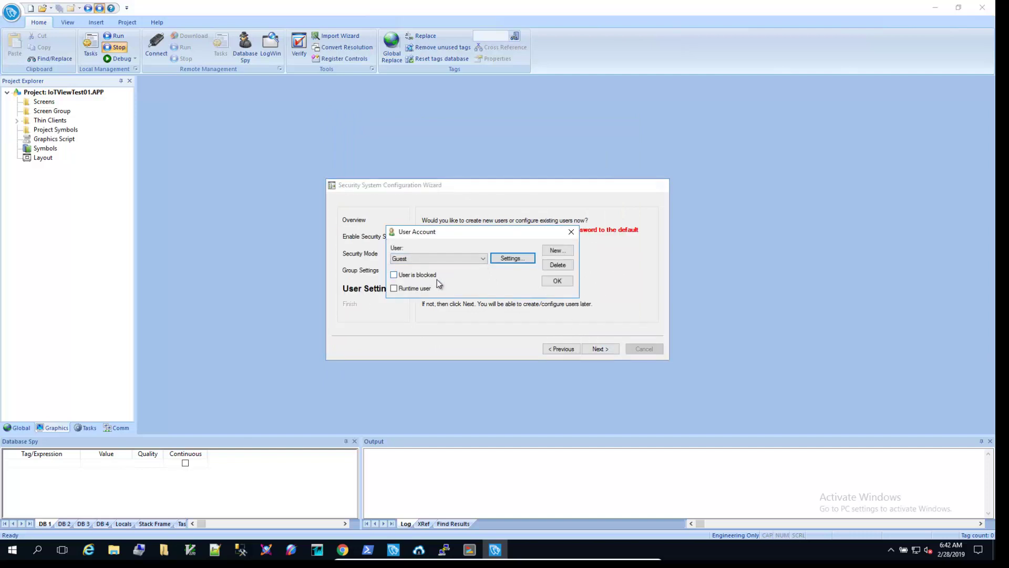
pyautogui.click(556, 250)
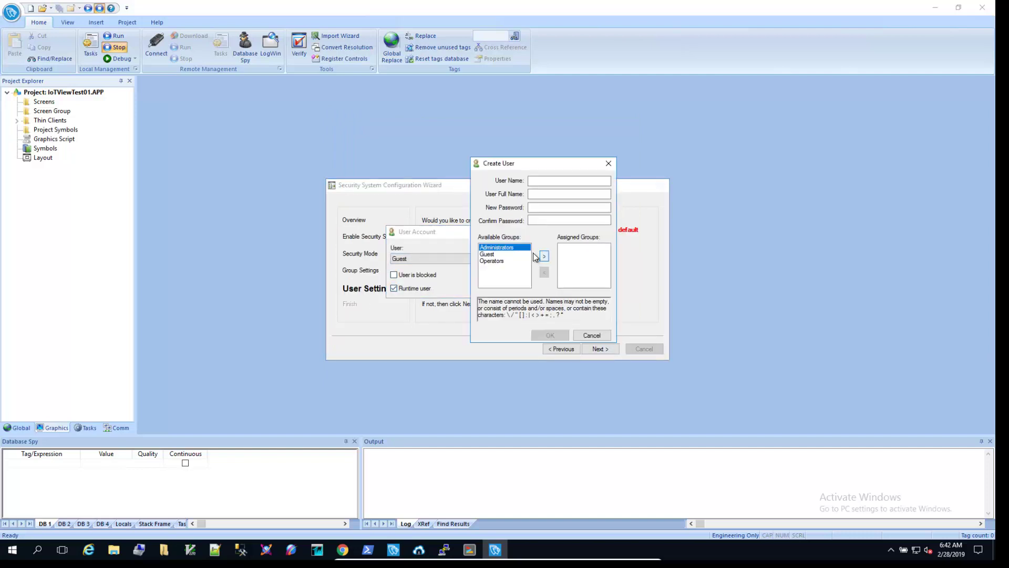
pyautogui.click(538, 183)
pyautogui.click(539, 180)
pyautogui.write('admin1')
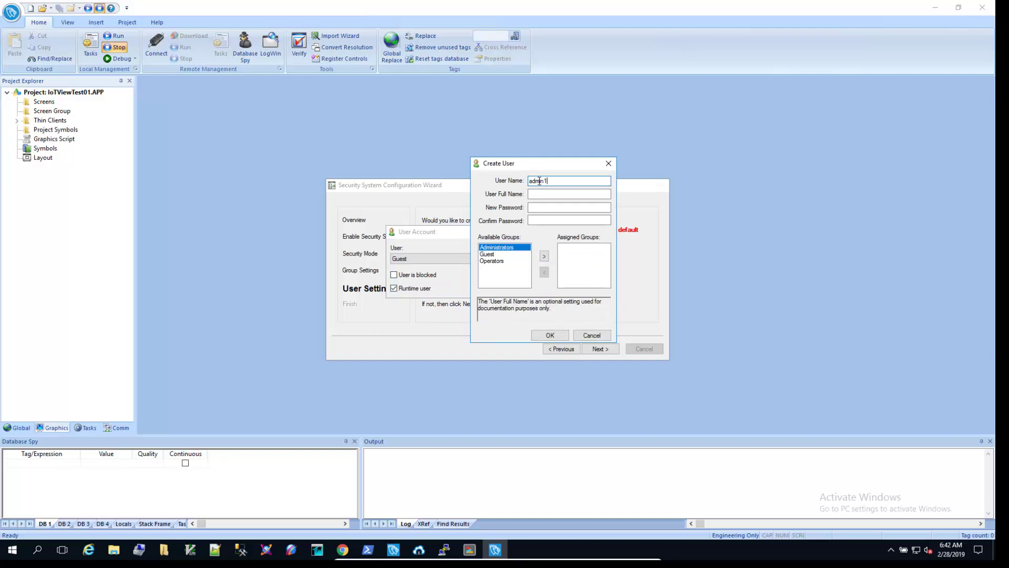
pyautogui.press('Tab')
pyautogui.write('admin1')
pyautogui.press('Tab')
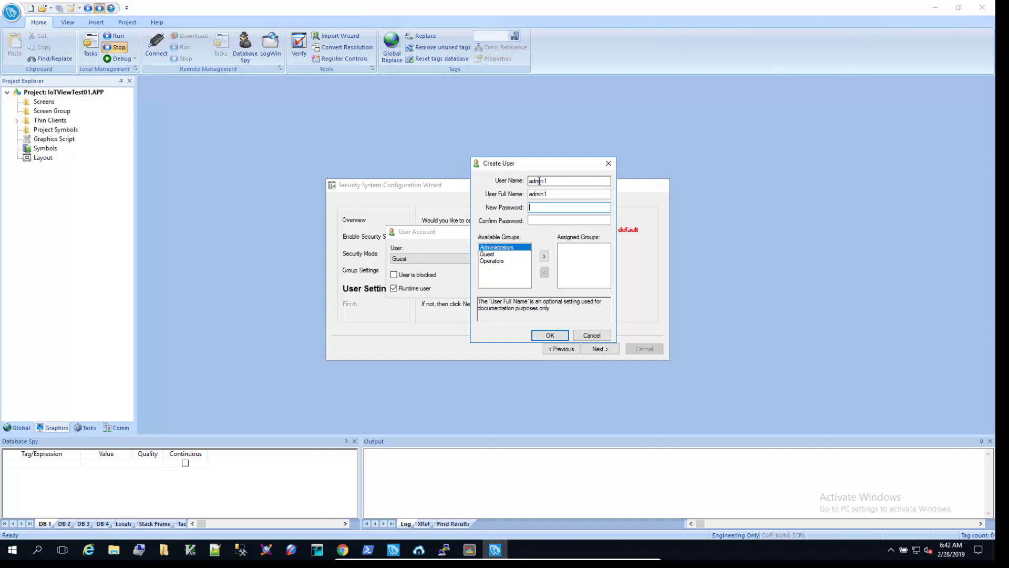
pyautogui.write('123456')
pyautogui.press('Tab')
pyautogui.write('123456')
# Assign admin1 to the Administrators group and save the user.
pyautogui.click(544, 256)
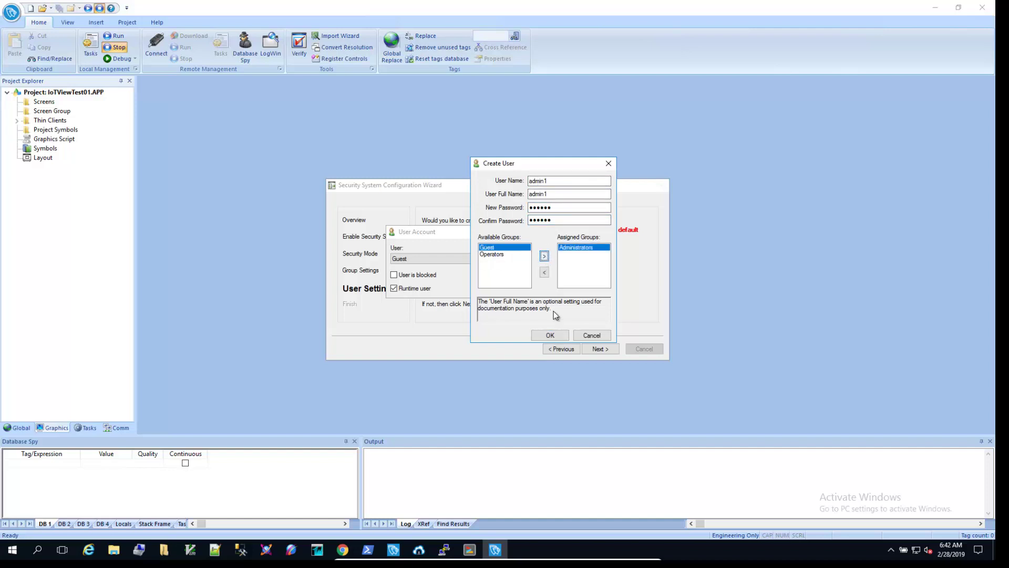
pyautogui.click(552, 335)
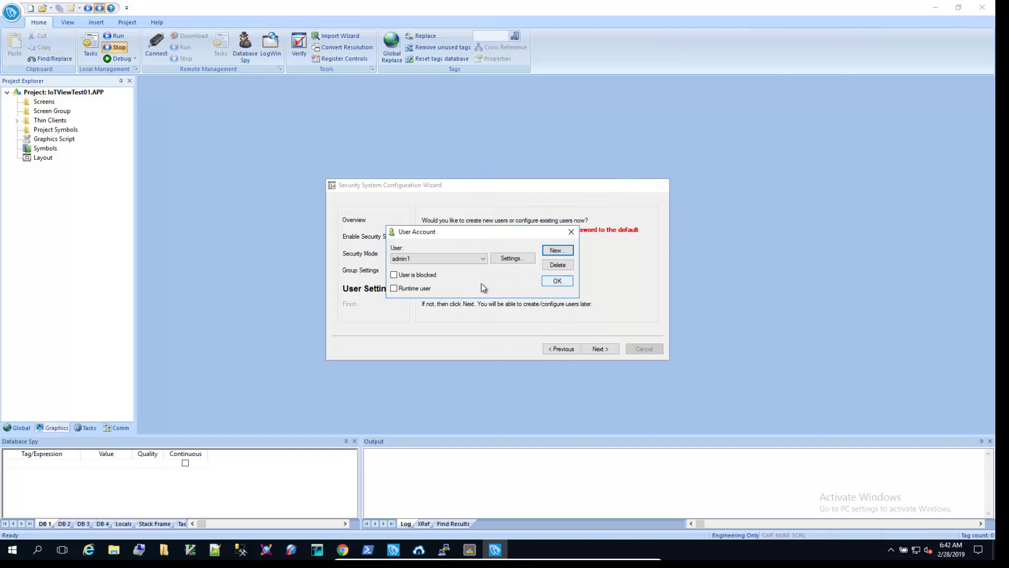
pyautogui.click(555, 251)
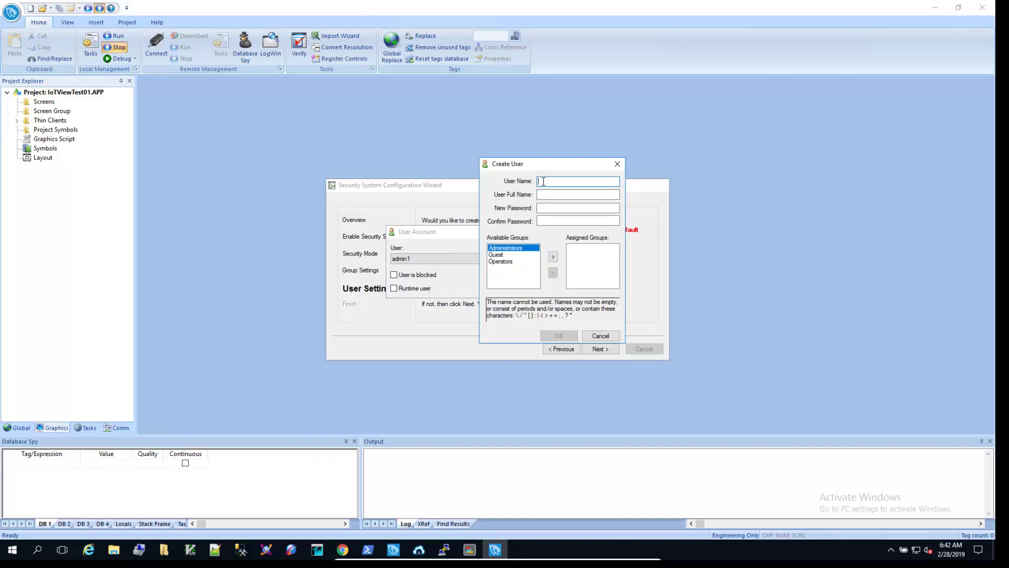
# Add user oper1 with a password and assign it to the Operators group.
pyautogui.write('oper1')
pyautogui.press('Tab')
pyautogui.write('oper')
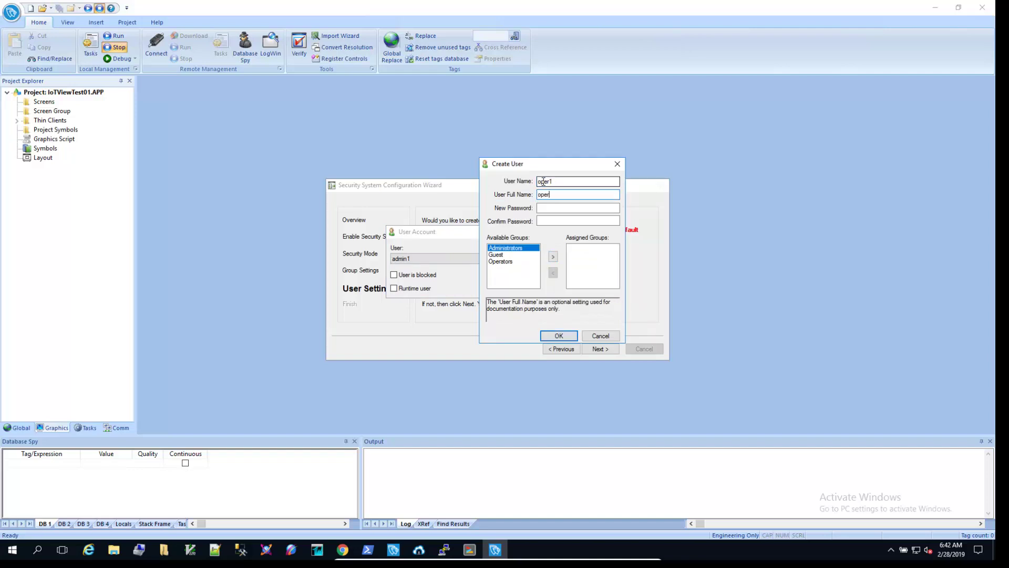
pyautogui.write('1')
pyautogui.press('Tab')
pyautogui.write('oper1')
pyautogui.press('Tab')
pyautogui.write('oper1')
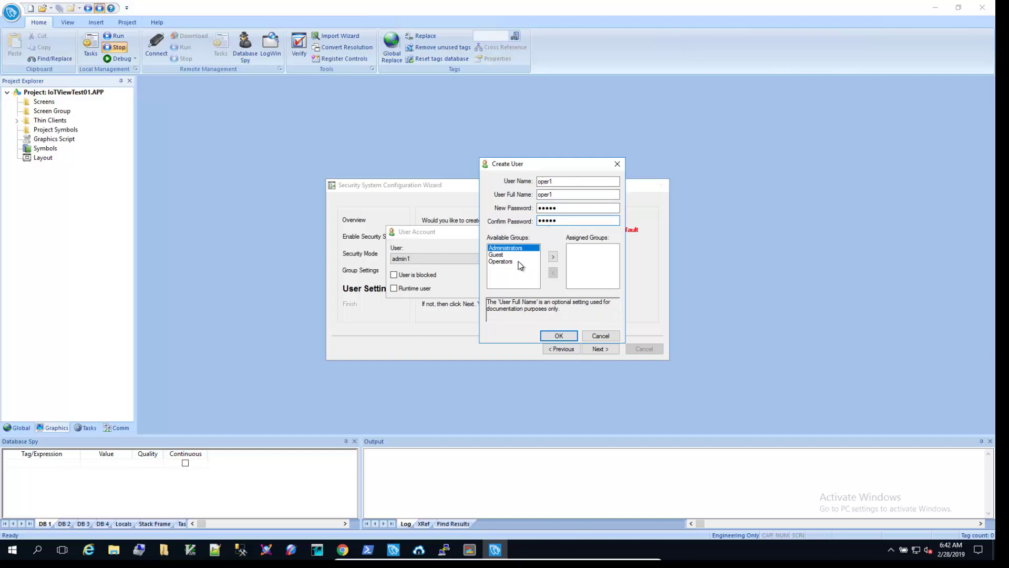
pyautogui.click(518, 261)
pyautogui.click(553, 258)
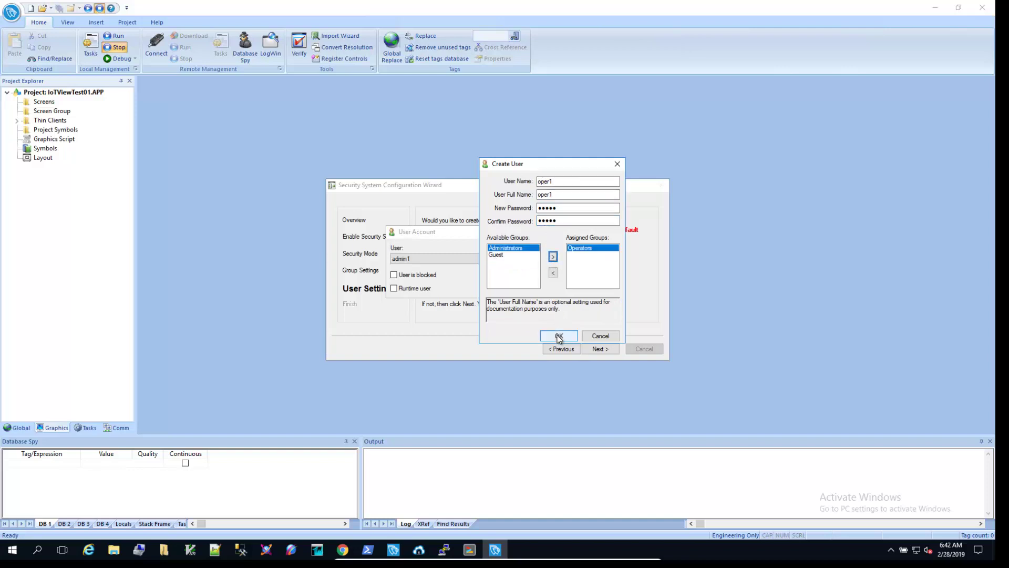
pyautogui.click(557, 335)
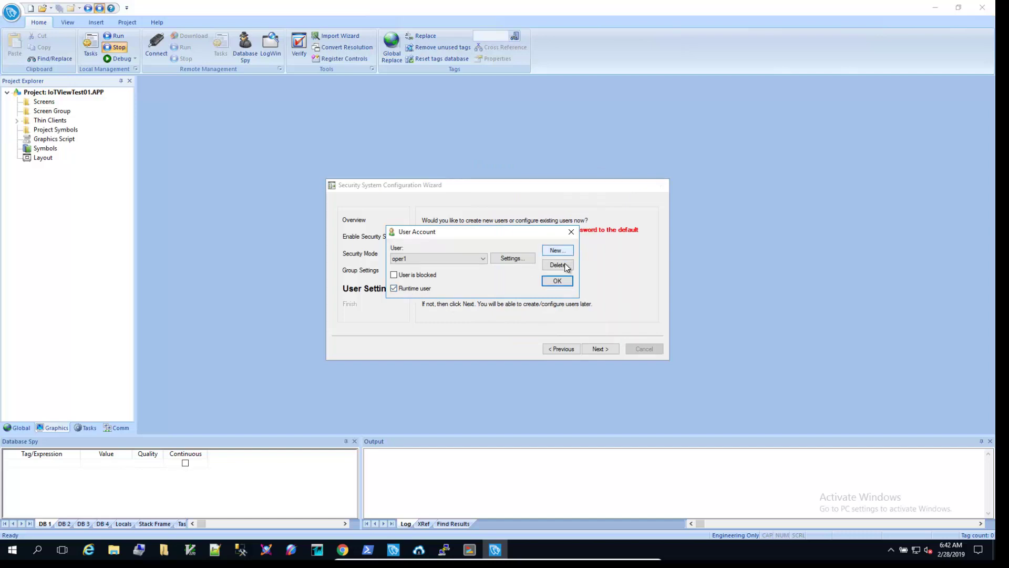
# Close user management and finish the security configuration wizard.
pyautogui.click(557, 280)
pyautogui.click(597, 351)
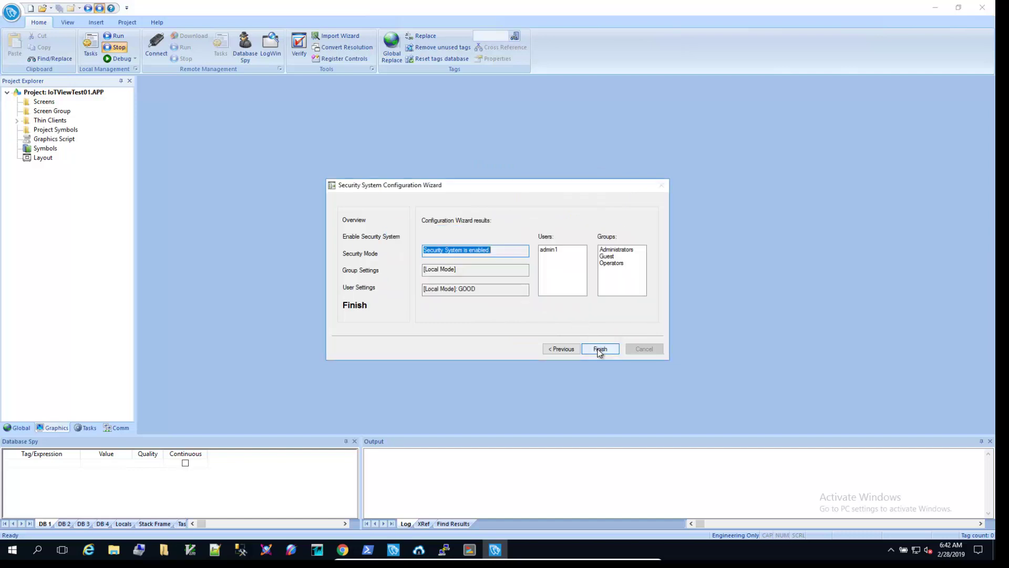
pyautogui.click(599, 351)
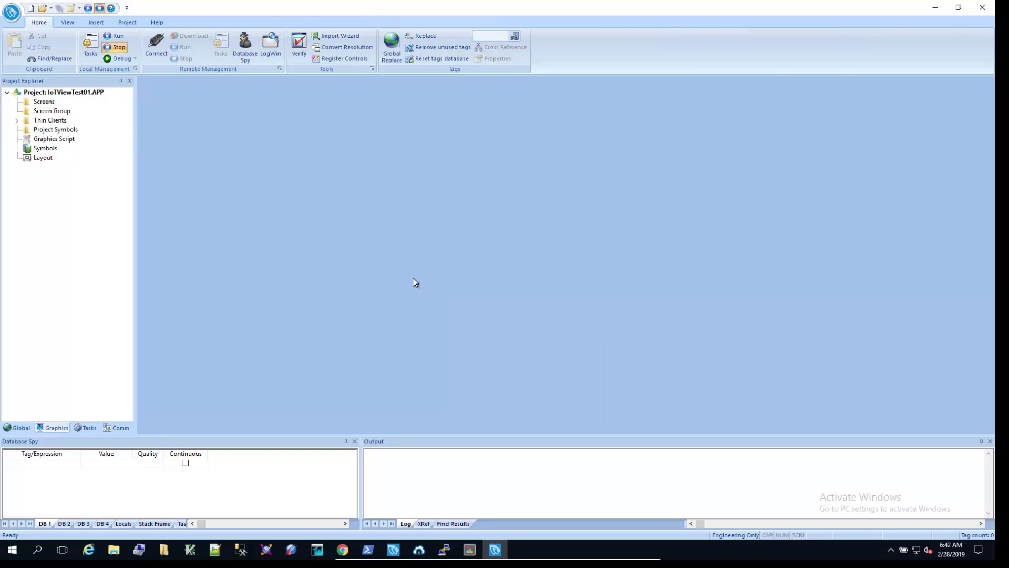
# Connect Remote Management to host 10.1.8.100, accepting the unsecure connection prompts.
pyautogui.click(157, 51)
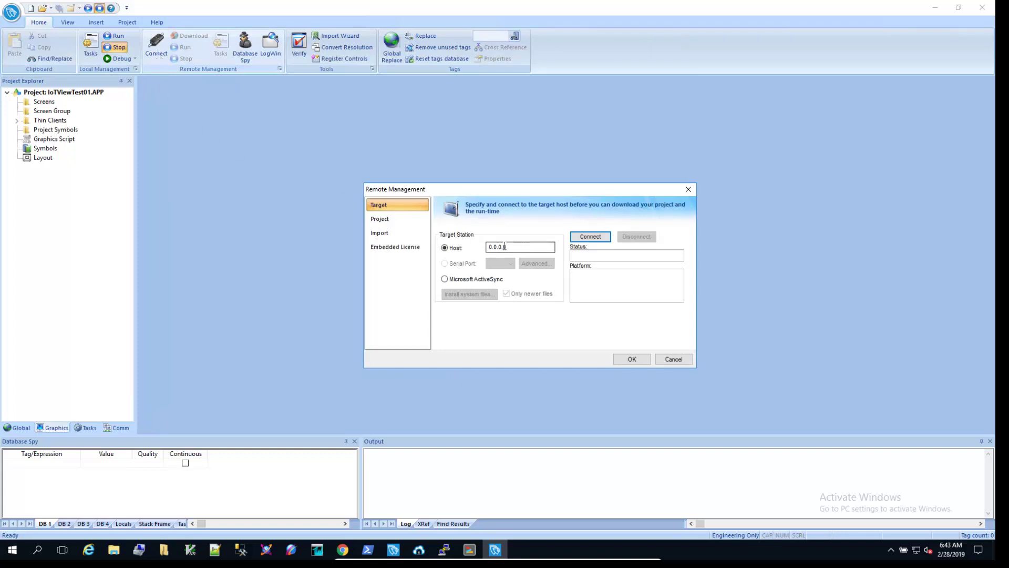
pyautogui.moveTo(512, 247); pyautogui.dragTo(462, 248)
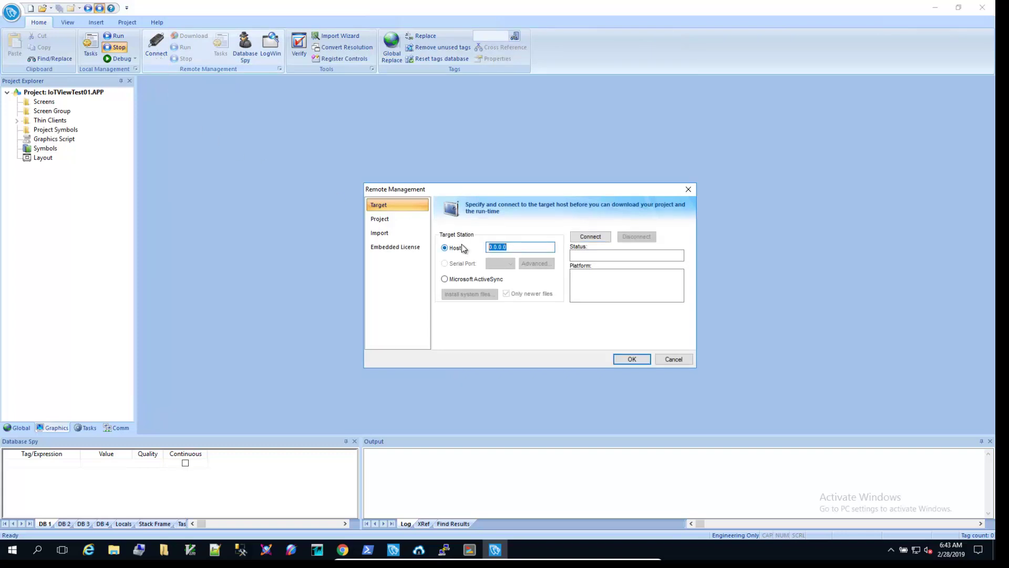
pyautogui.write('10.1.8.100')
pyautogui.click(591, 237)
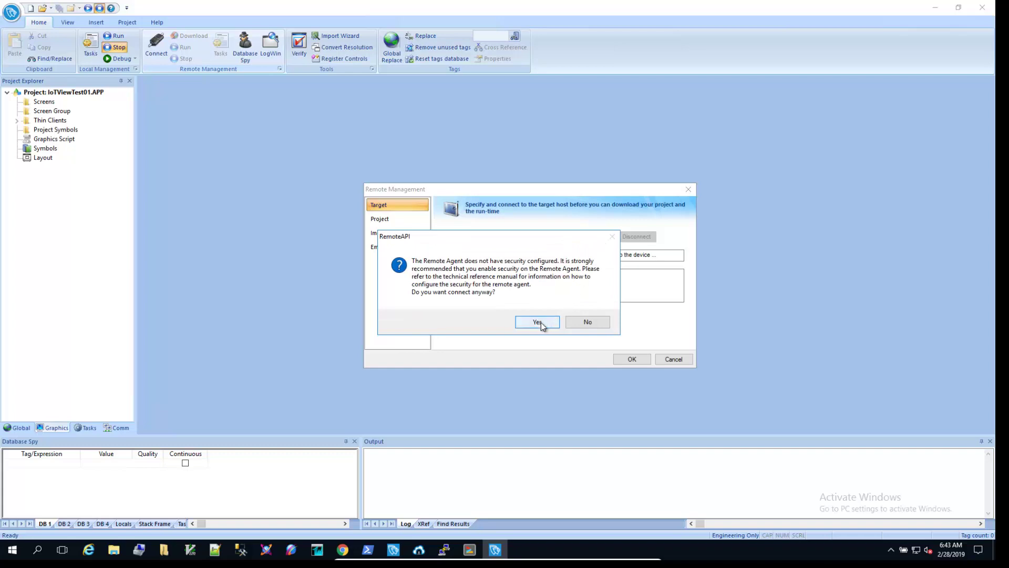
pyautogui.click(539, 322)
pyautogui.click(507, 313)
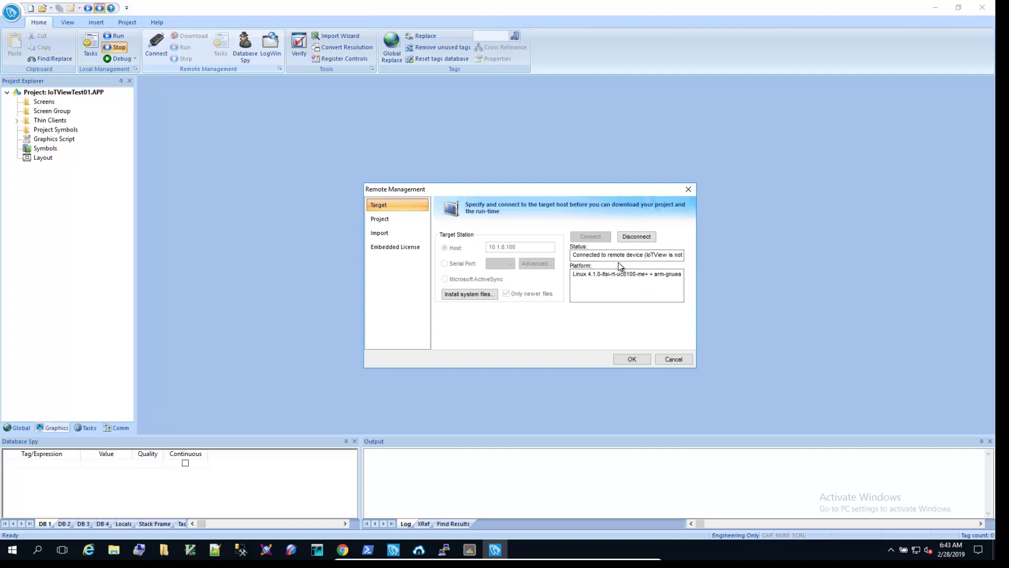
pyautogui.click(600, 255)
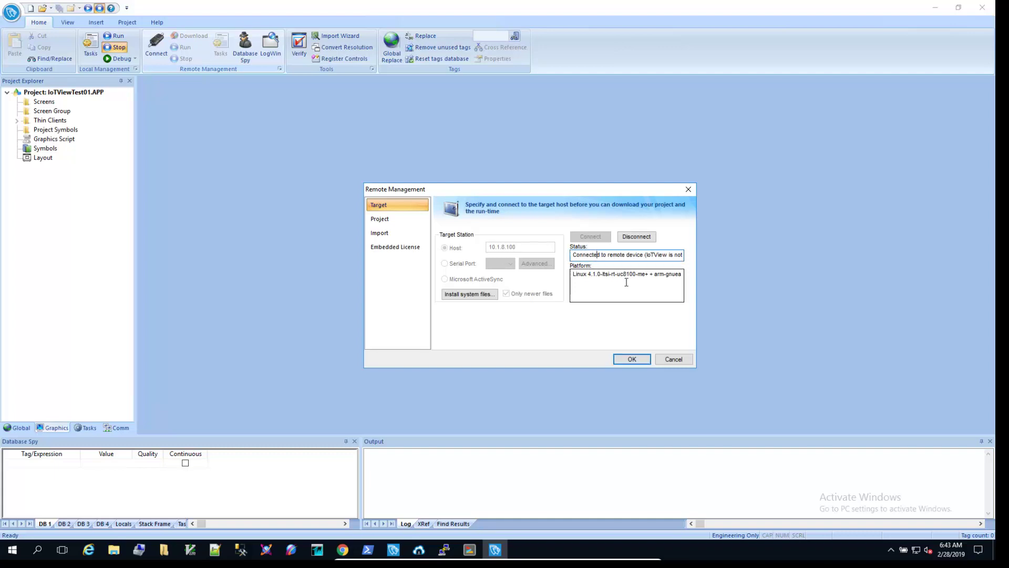
# Review the full connection status, then install the runtime system files on the device.
pyautogui.press('End')
pyautogui.click(468, 295)
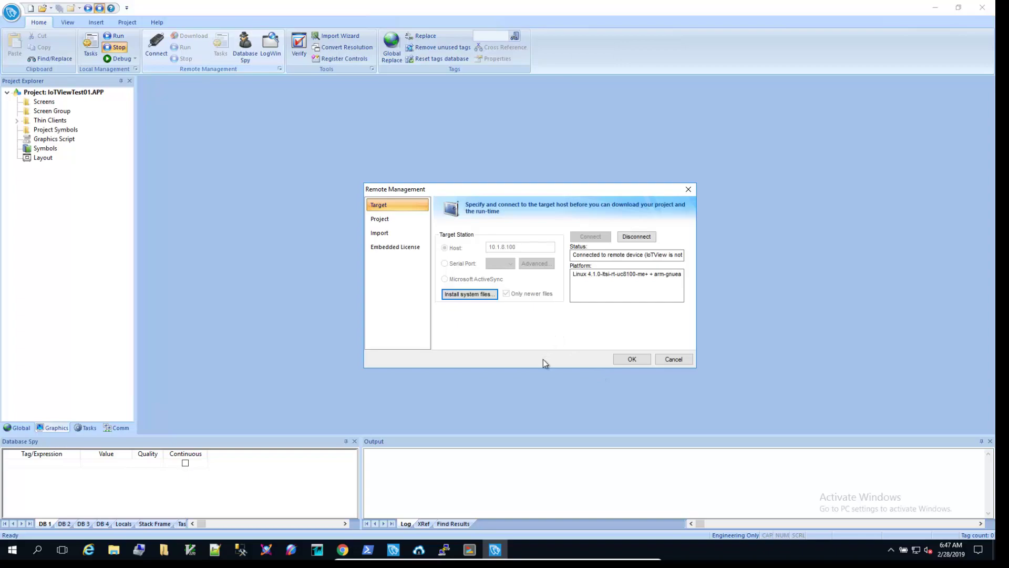
# In the Bitvise xterm session, stop the running Remote Agent server.
pyautogui.click(469, 549)
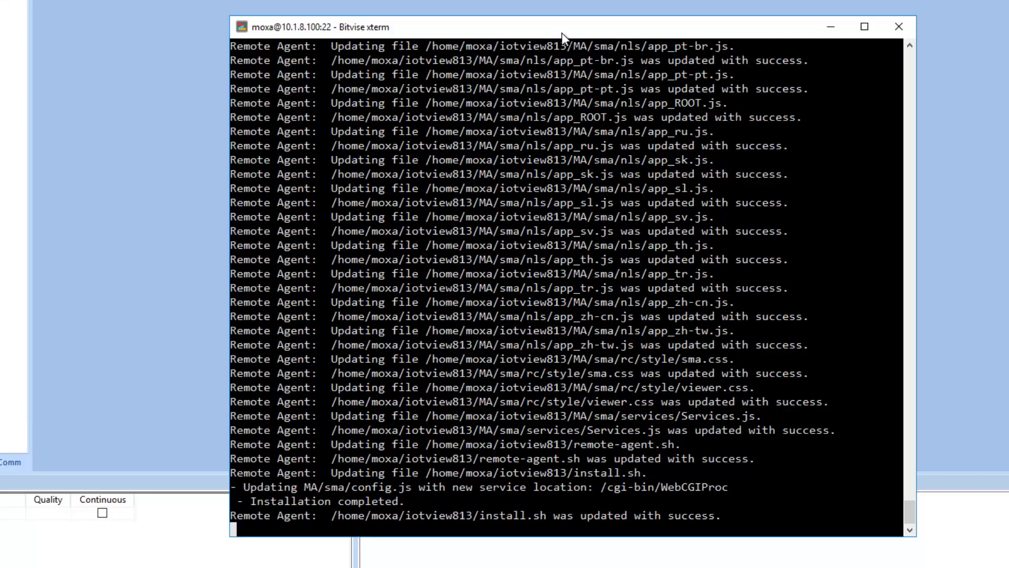
pyautogui.moveTo(563, 30); pyautogui.dragTo(572, 0)
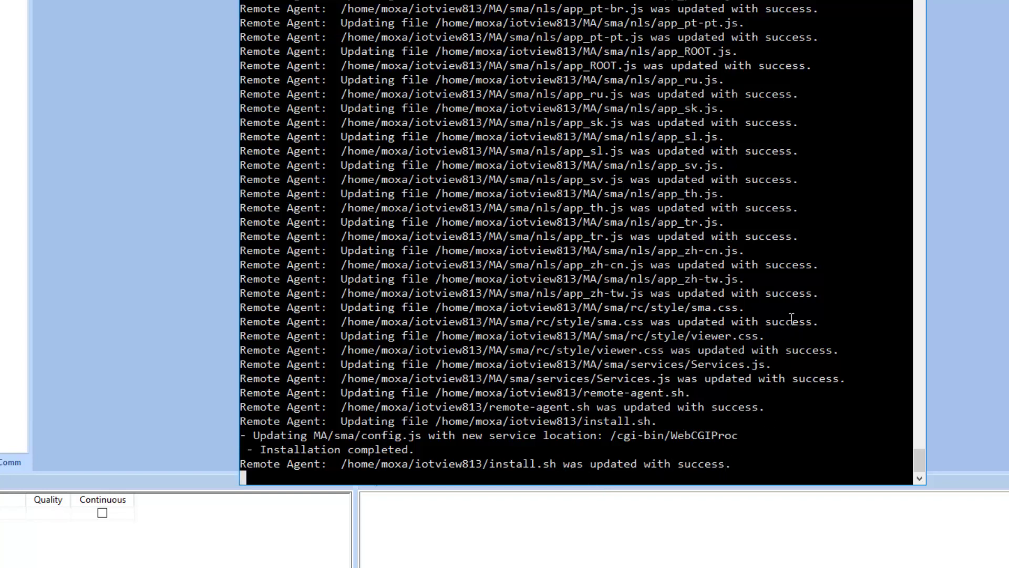
pyautogui.hotkey('ctrl', 'c')
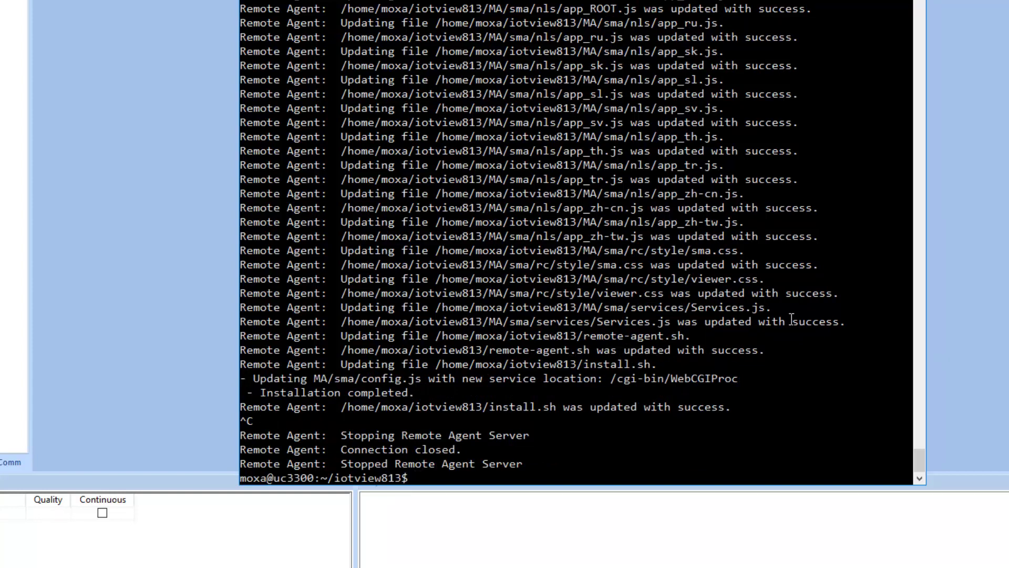
# List the iotview813 folder contents and enter the command 'sudo ./install.sh -a -i'.
pyautogui.write('ls')
pyautogui.press('Return')
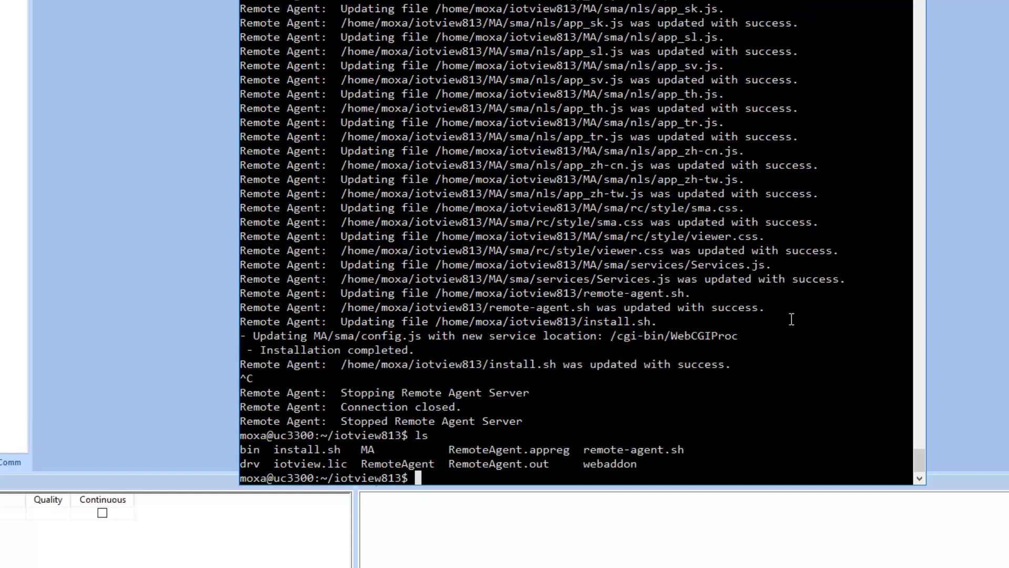
pyautogui.write('sudo ./instal')
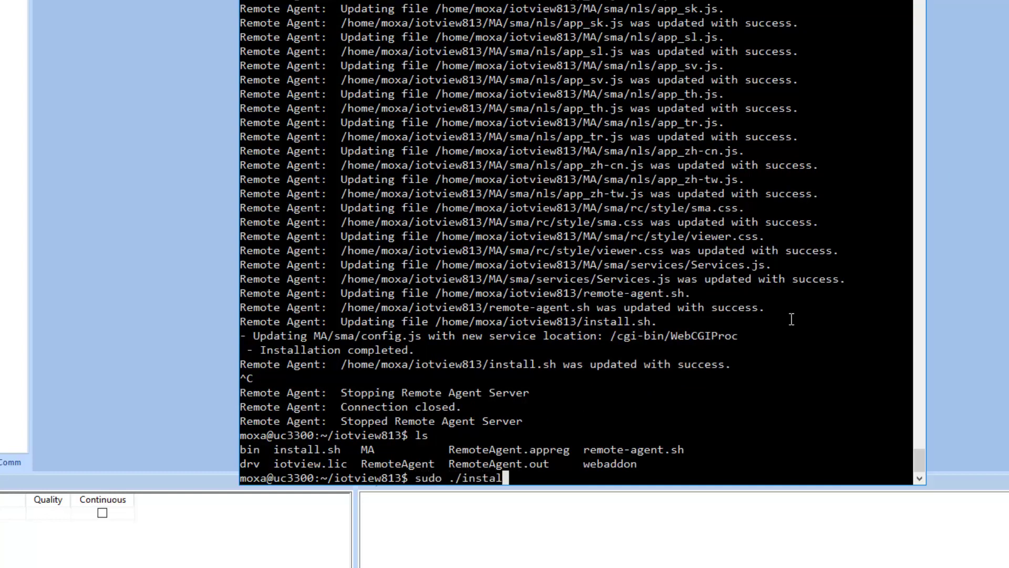
pyautogui.write('l.sh -a -i')
# Run the install script so the Remote Agent is installed as a service.
pyautogui.press('Return')
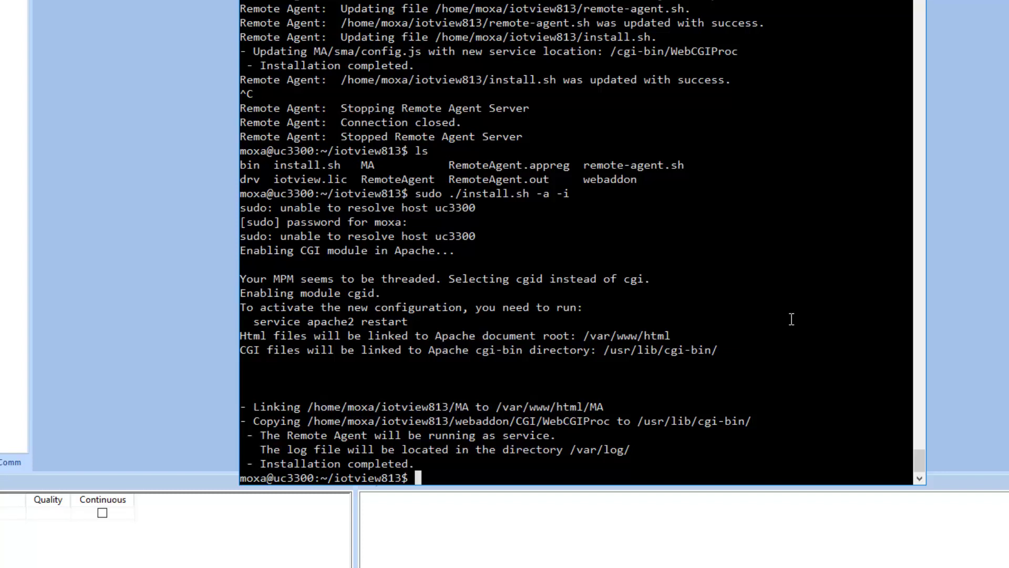
# Enter the restart command 'sudo shutdown -r now'.
pyautogui.write('sudo shutdown -r')
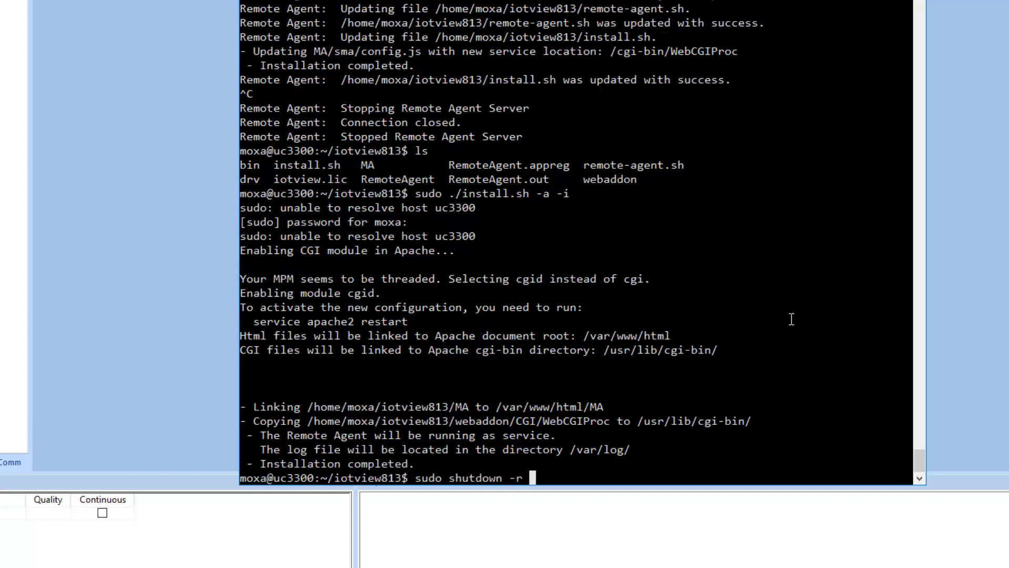